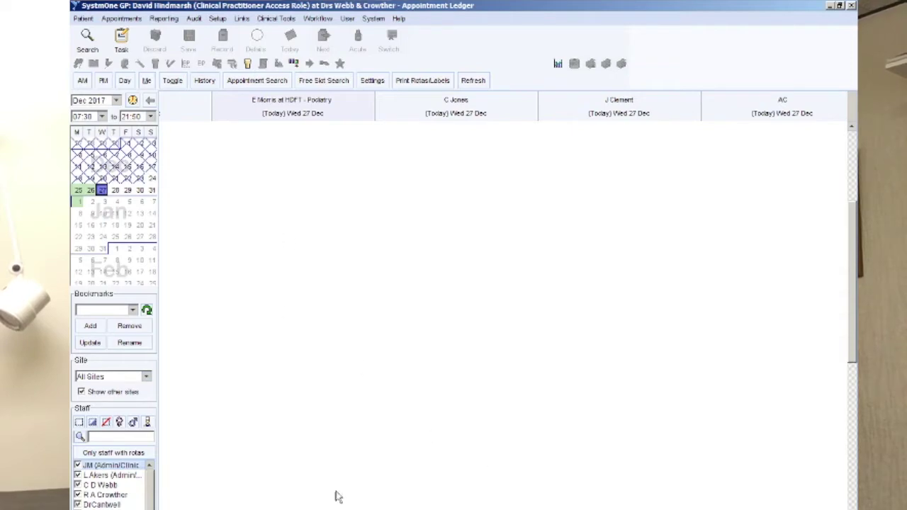
Switch to the browser and review the GOV.UK notifiable diseases form page for registered medical practitioners, including its PDF and Word versions
key("alt+Tab")
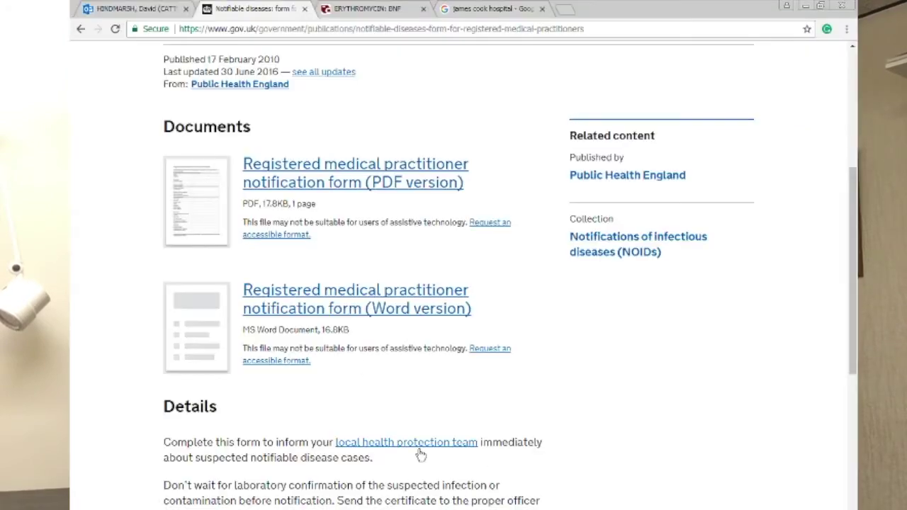
scroll(419, 451, "up", 4)
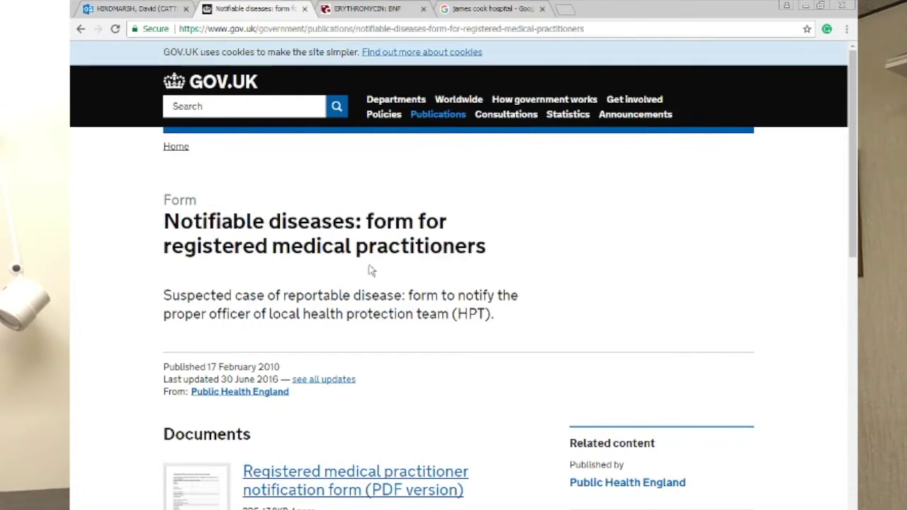
scroll(453, 372, "down", 3)
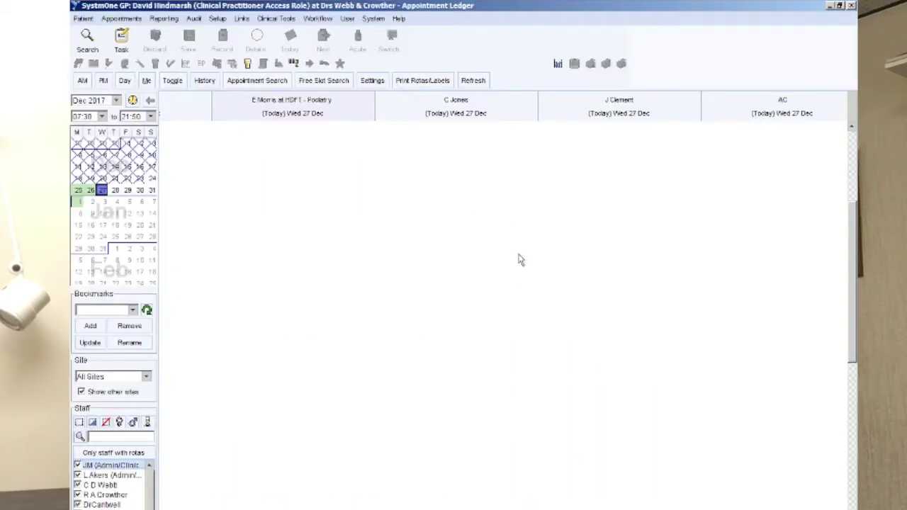
Switch back to SystmOne and open the management list of new Word letter templates
left_click(216, 18)
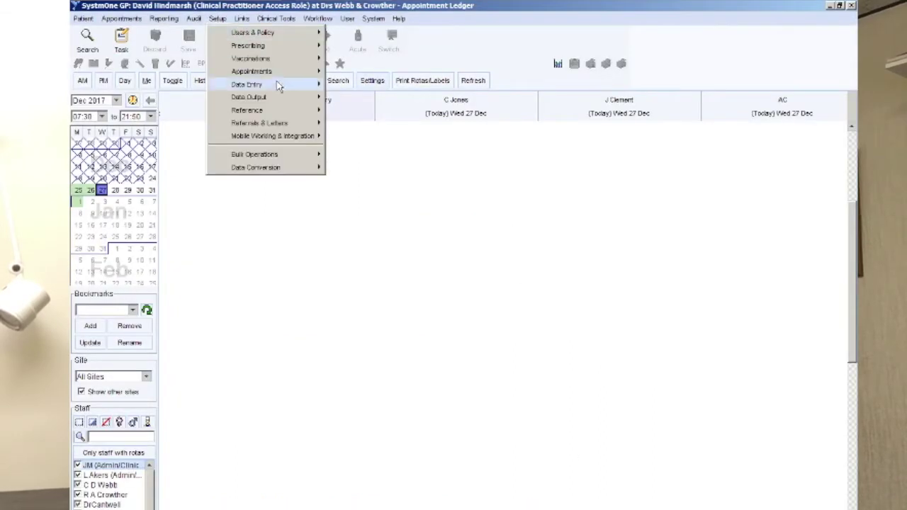
mouse_move(295, 122)
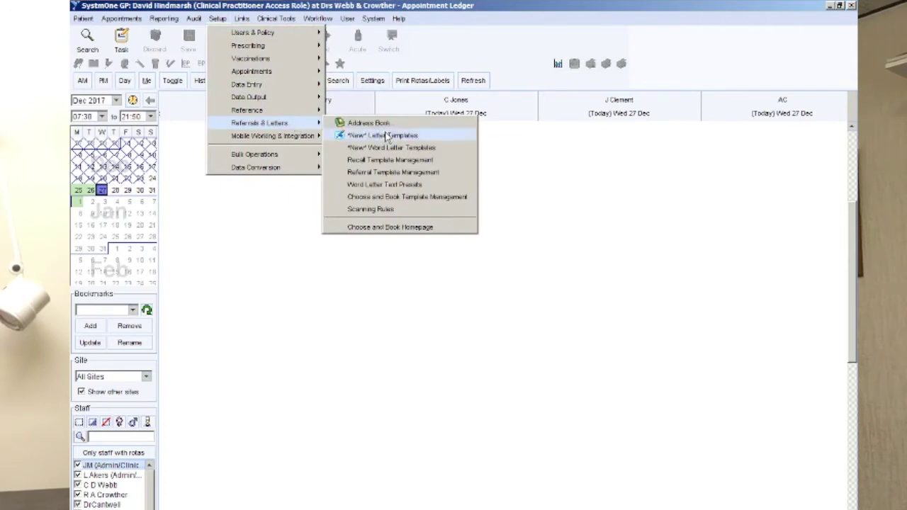
left_click(394, 149)
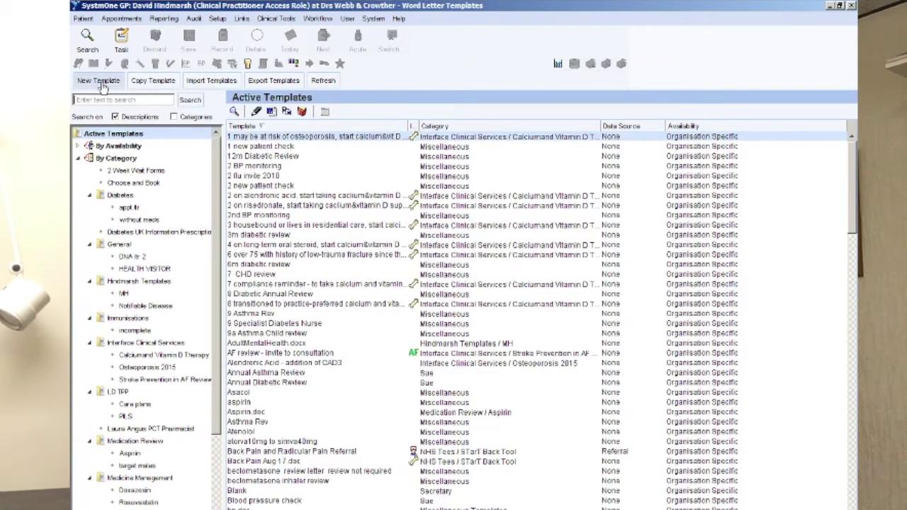
Start a new template by importing the existing Word document RegisteredMedicalPractitionerForm.docx from My Documents
left_click(99, 81)
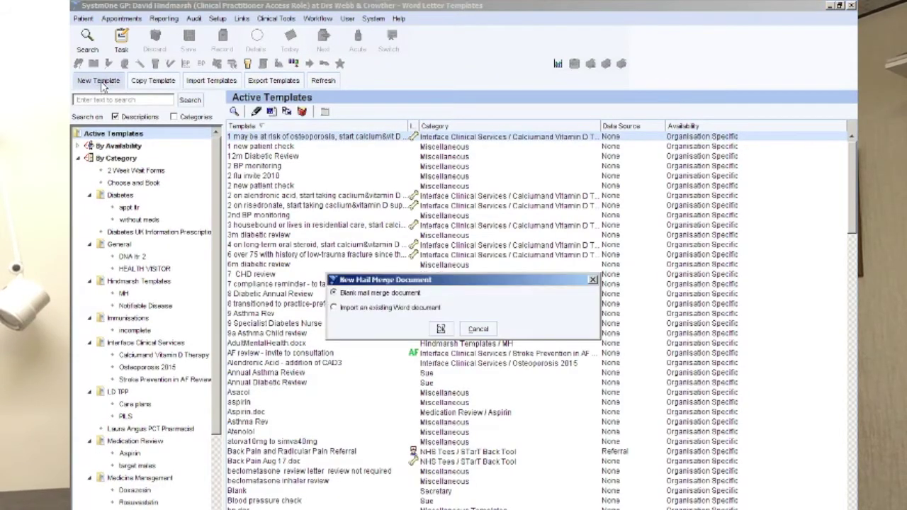
left_click(354, 309)
left_click(439, 330)
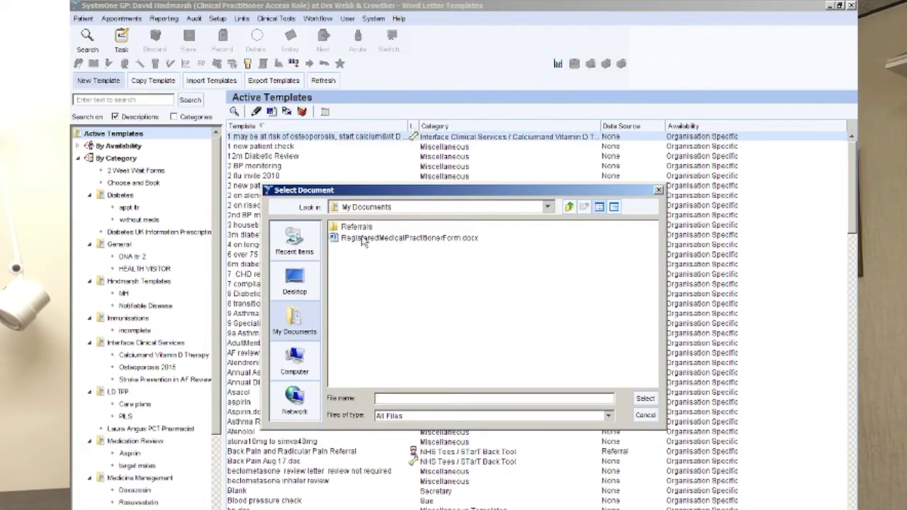
left_click(363, 239)
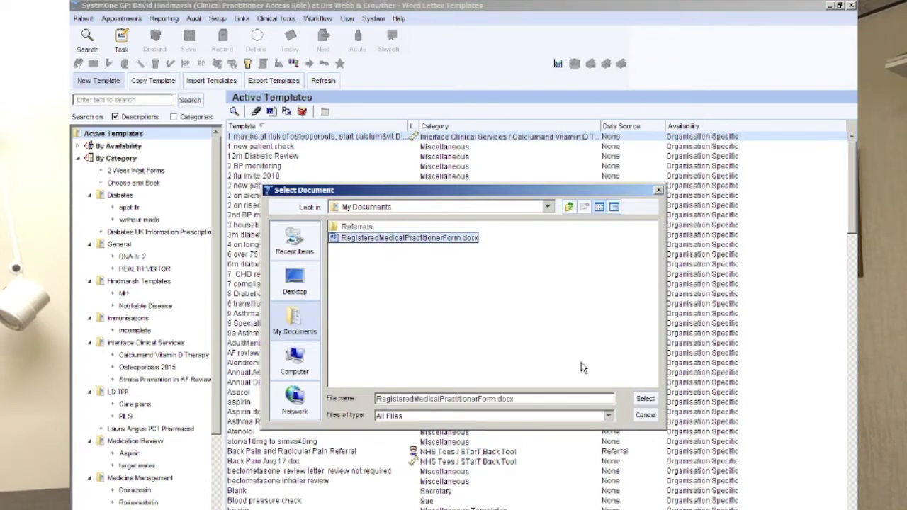
left_click(646, 401)
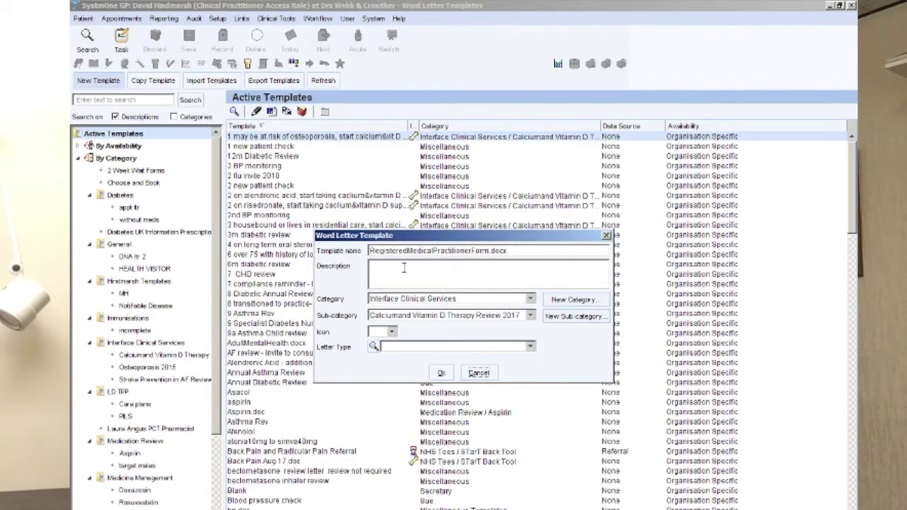
Assign the template to the clinician's own templates category with the sub-category Notifiable Disease
left_click(423, 300)
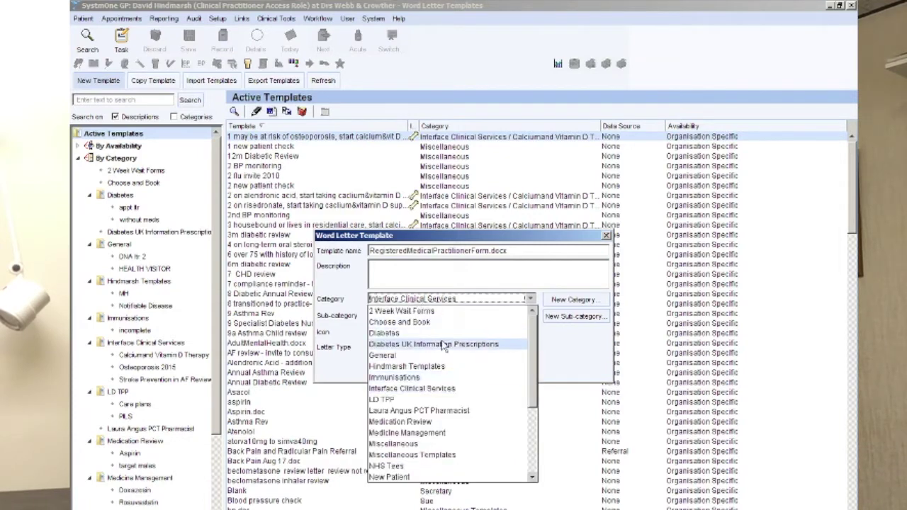
left_click(410, 367)
left_click(477, 320)
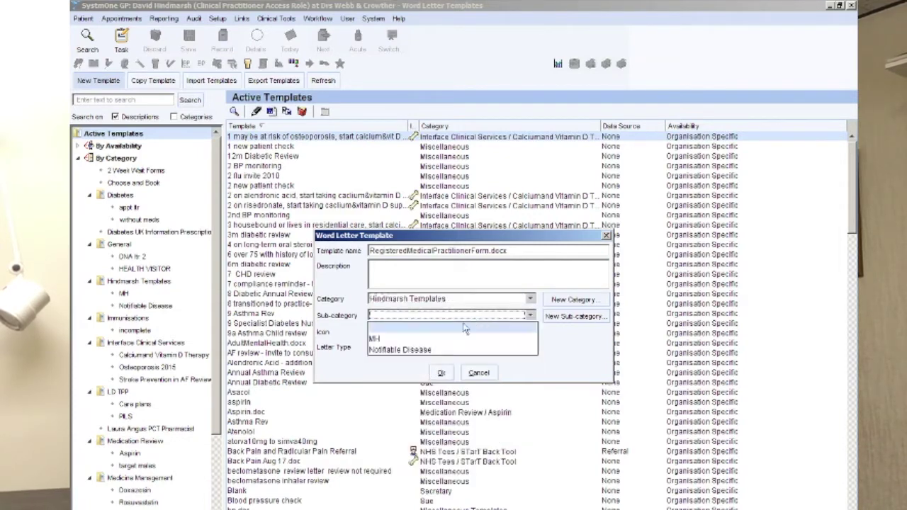
left_click(455, 352)
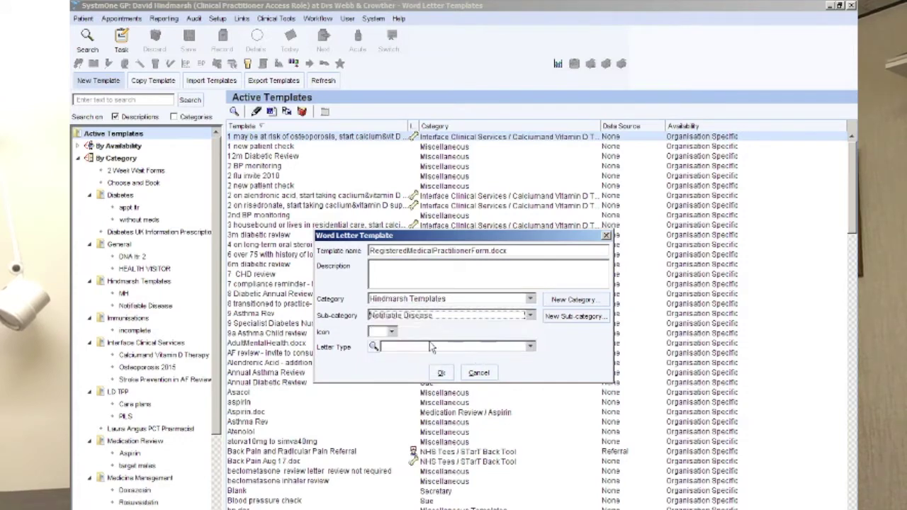
left_click(393, 333)
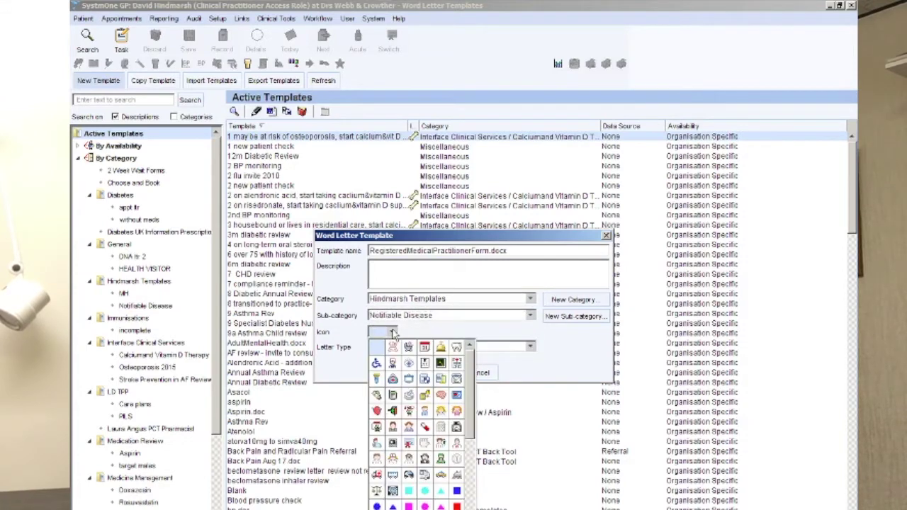
left_click(495, 338)
left_click(512, 348)
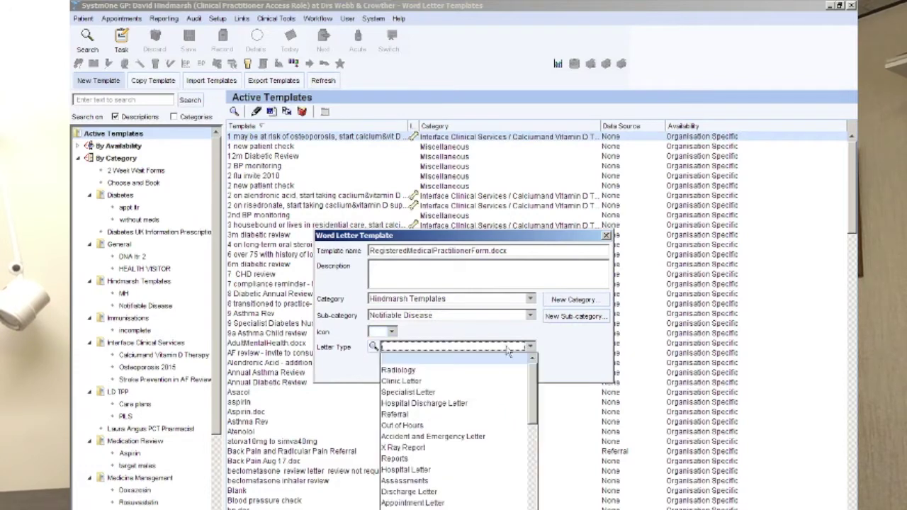
left_click_drag(537, 388, 537, 474)
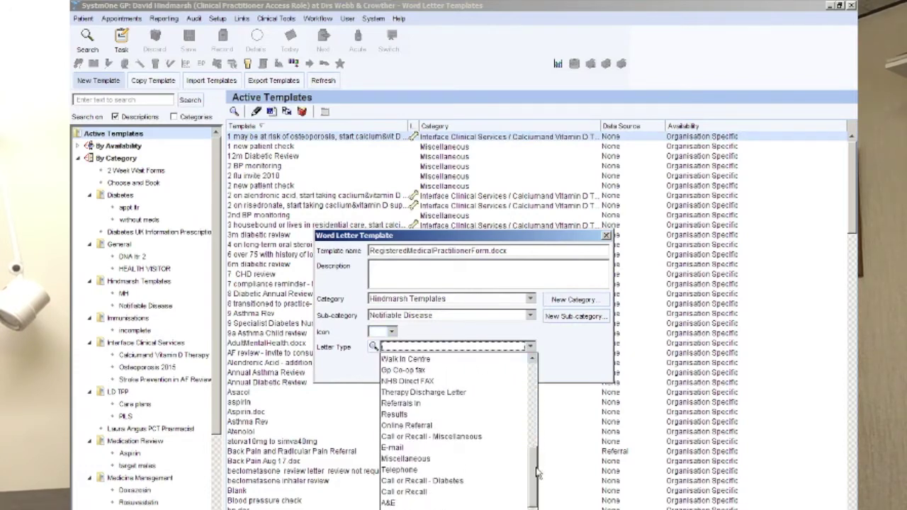
left_click(449, 406)
Set the template's letter type to Referral
left_click(509, 347)
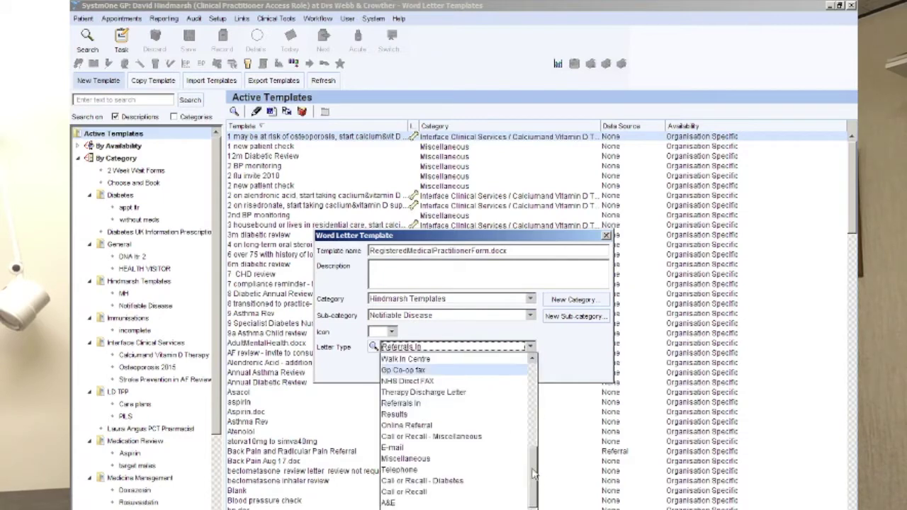
scroll(536, 475, "down", 8)
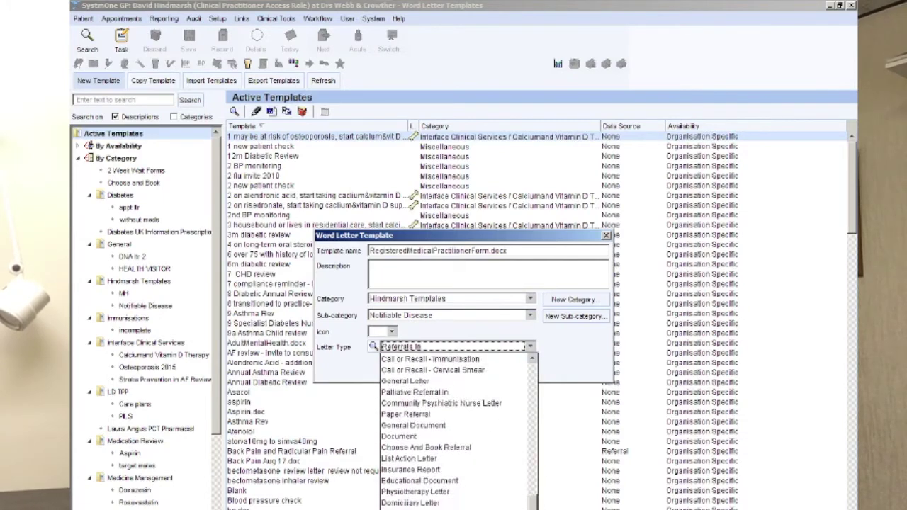
scroll(523, 431, "up", 10)
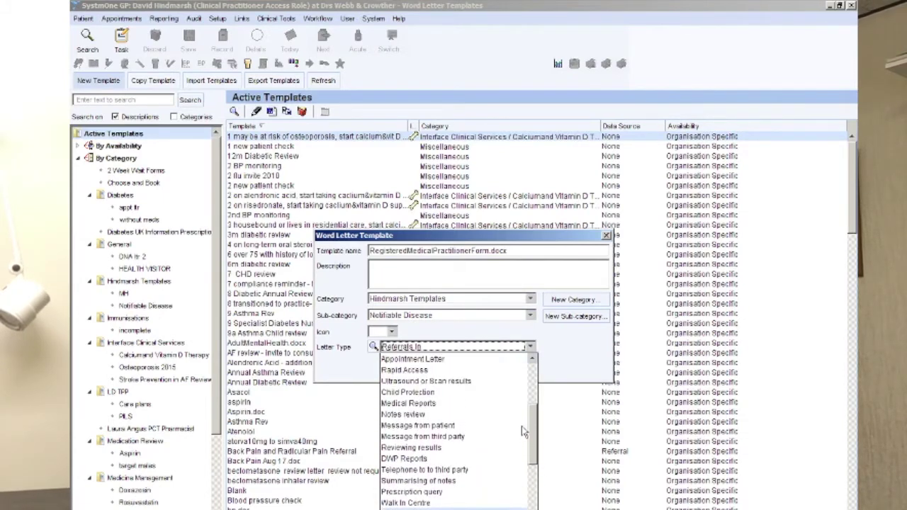
scroll(523, 425, "up", 2)
scroll(526, 413, "up", 2)
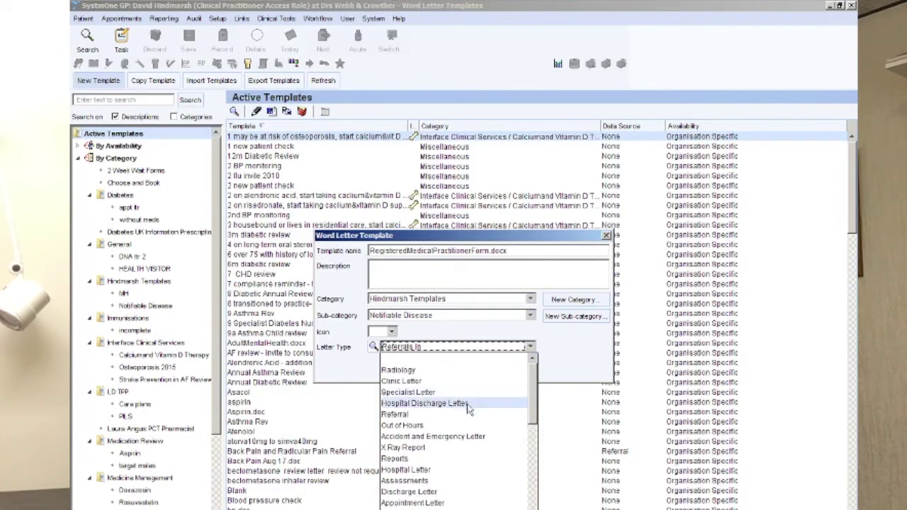
left_click(523, 414)
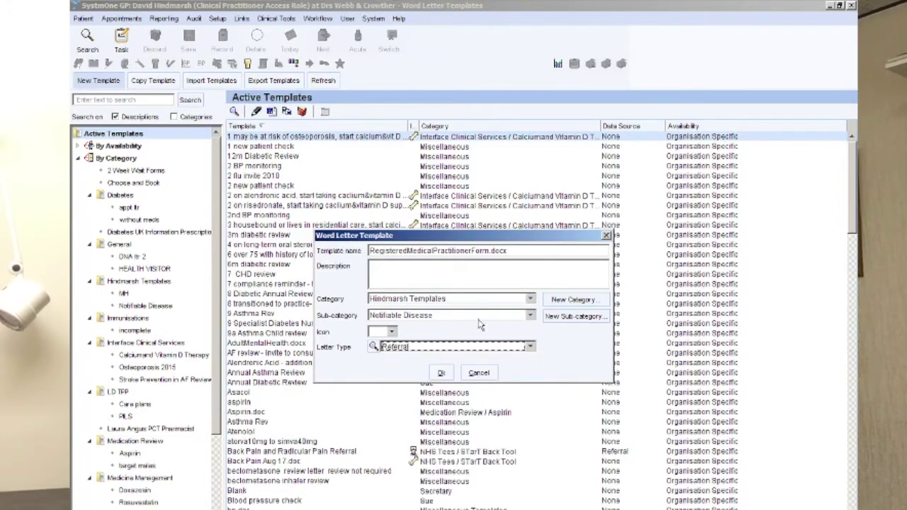
Choose an icon for the template and confirm its details so the imported form opens for editing
left_click(391, 333)
scroll(418, 425, "down", 4)
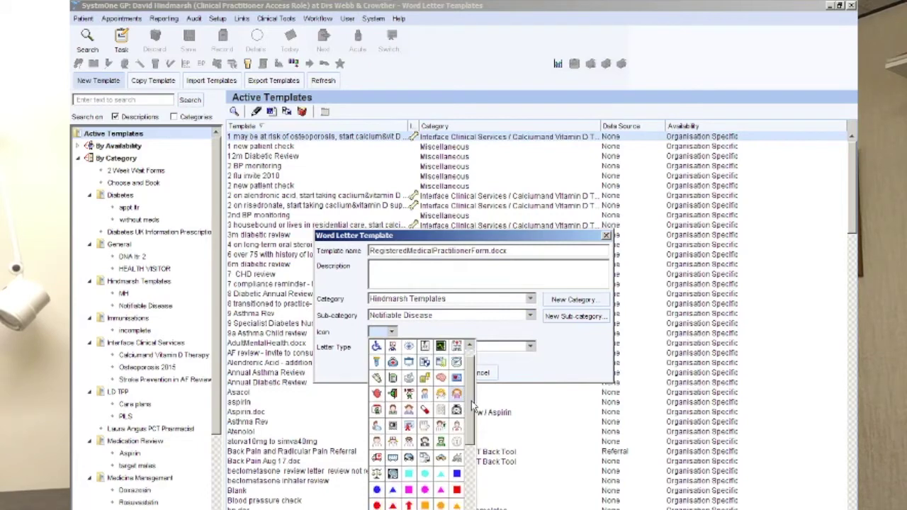
scroll(475, 463, "down", 5)
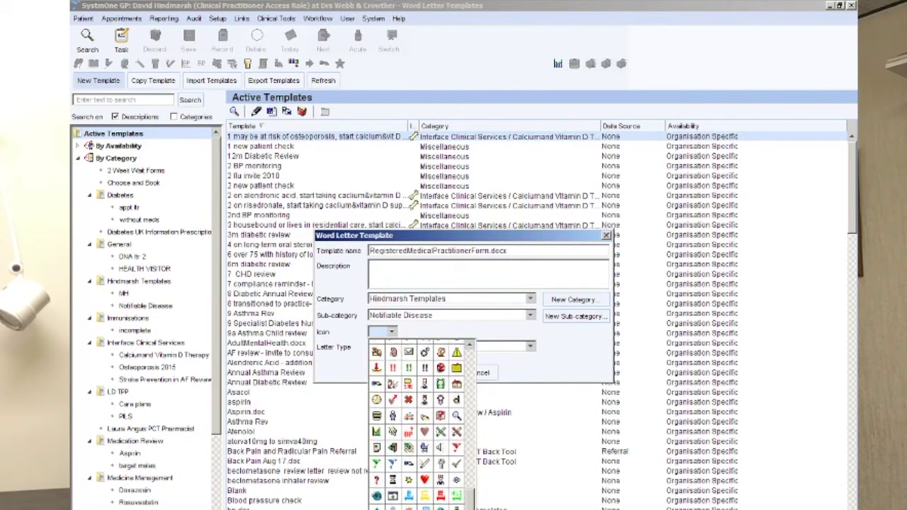
scroll(475, 462, "up", 5)
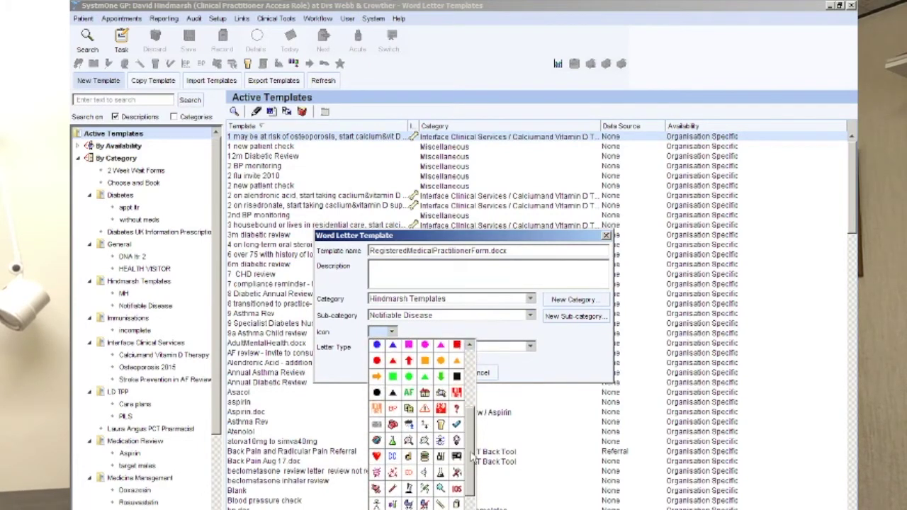
scroll(476, 425, "up", 5)
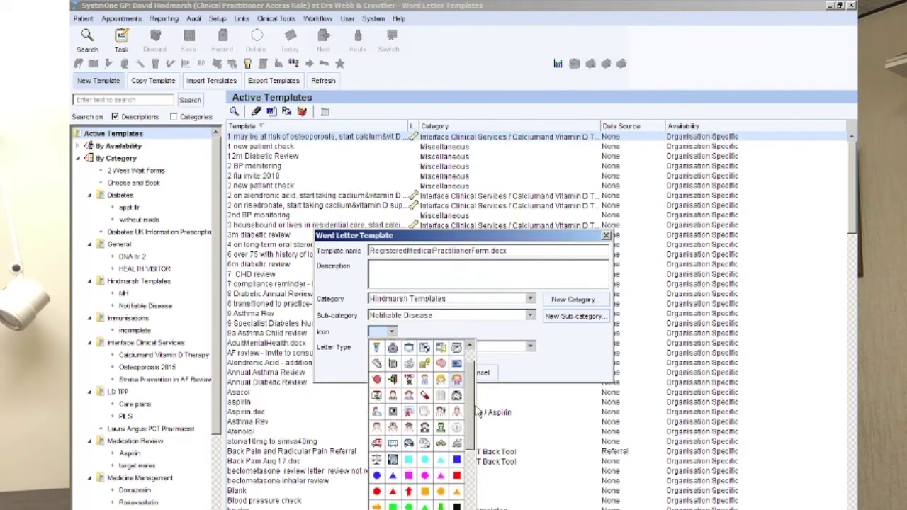
left_click(429, 421)
left_click(442, 373)
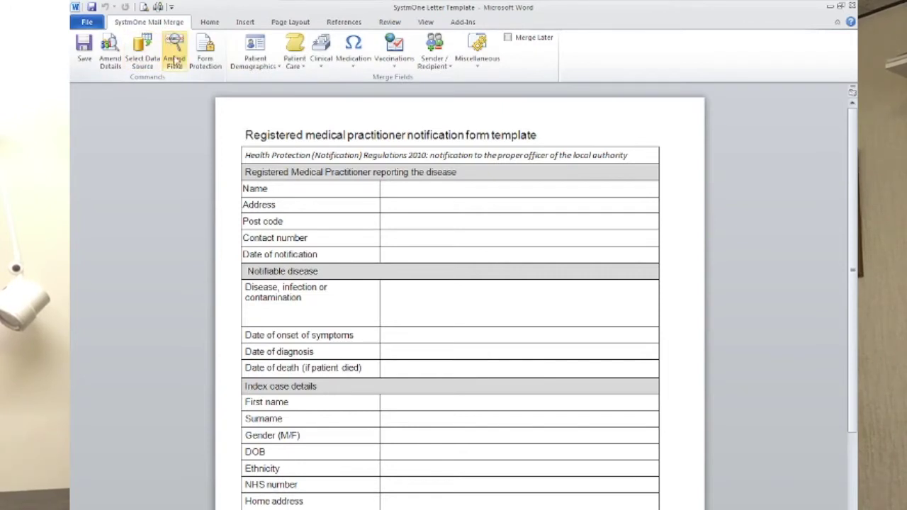
Examine the form's rows and the merge fields for patient demographics, patient care, clinical data, medication, vaccinations, sender/recipient and miscellaneous items
scroll(391, 367, "down", 3)
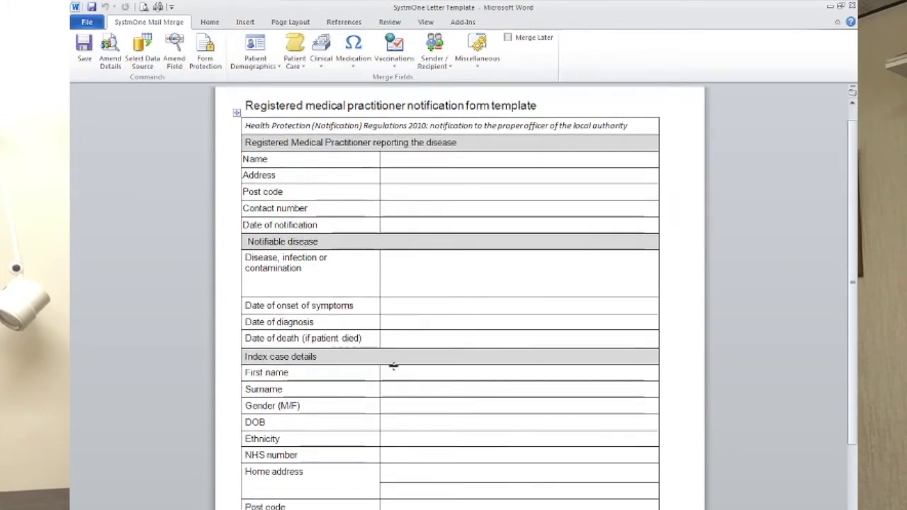
scroll(399, 276, "up", 3)
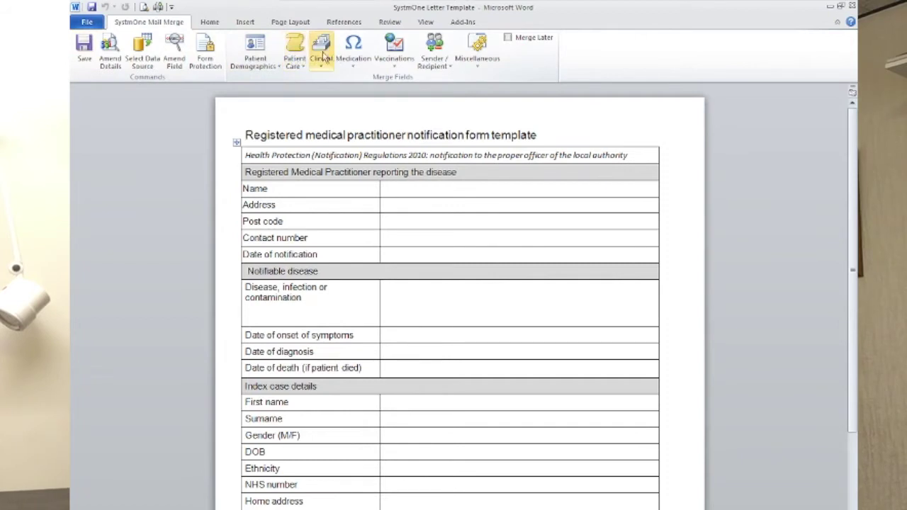
left_click(264, 59)
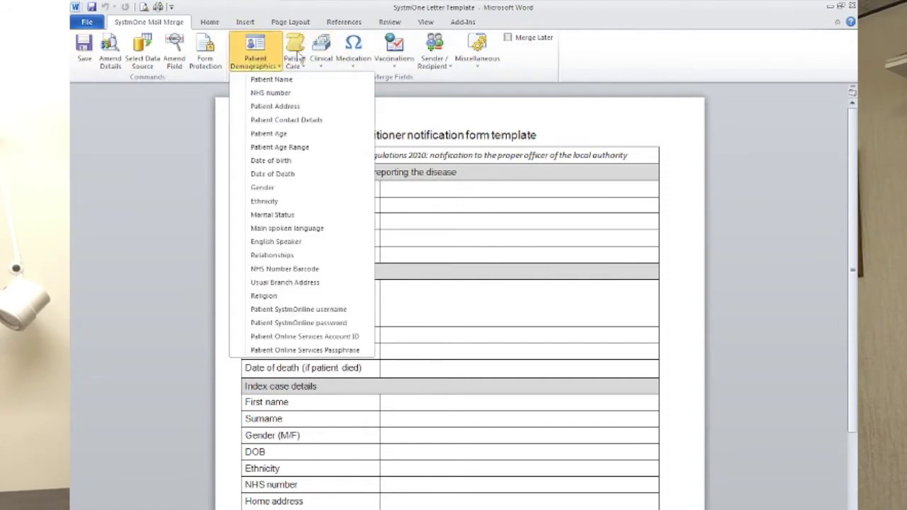
left_click(298, 56)
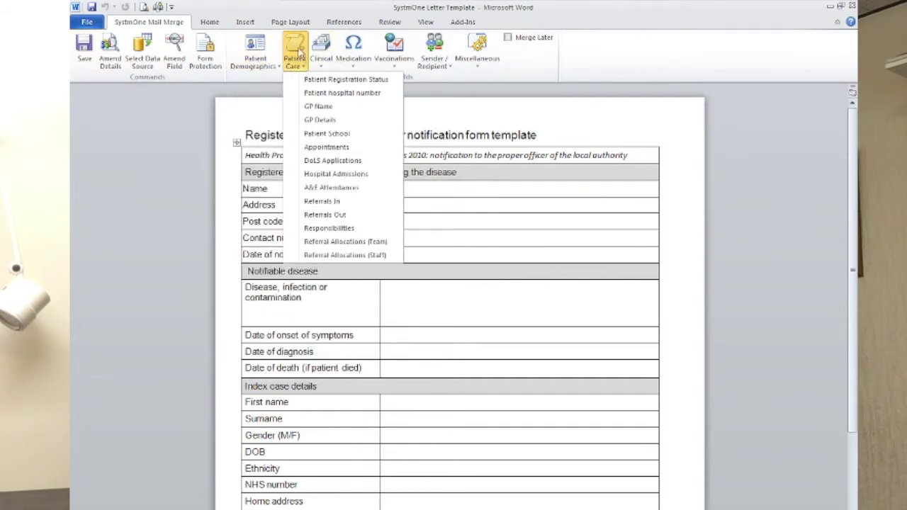
left_click(329, 62)
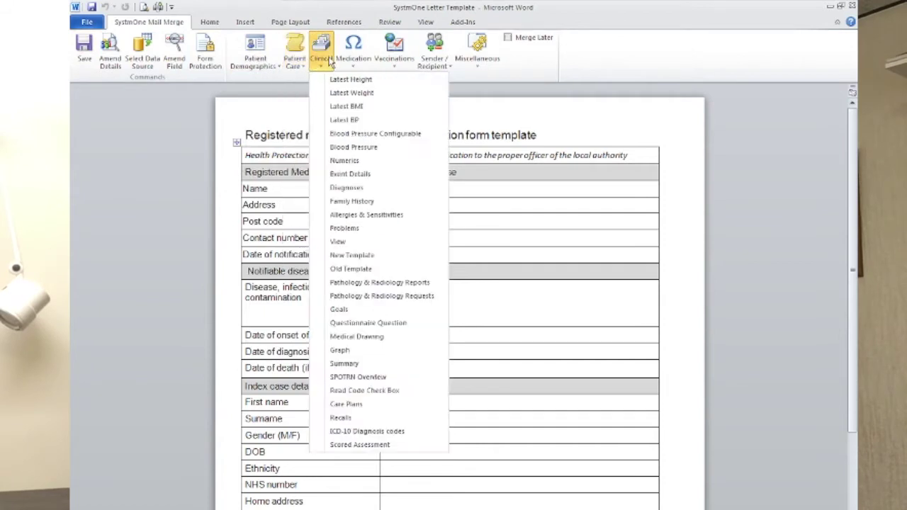
left_click(353, 61)
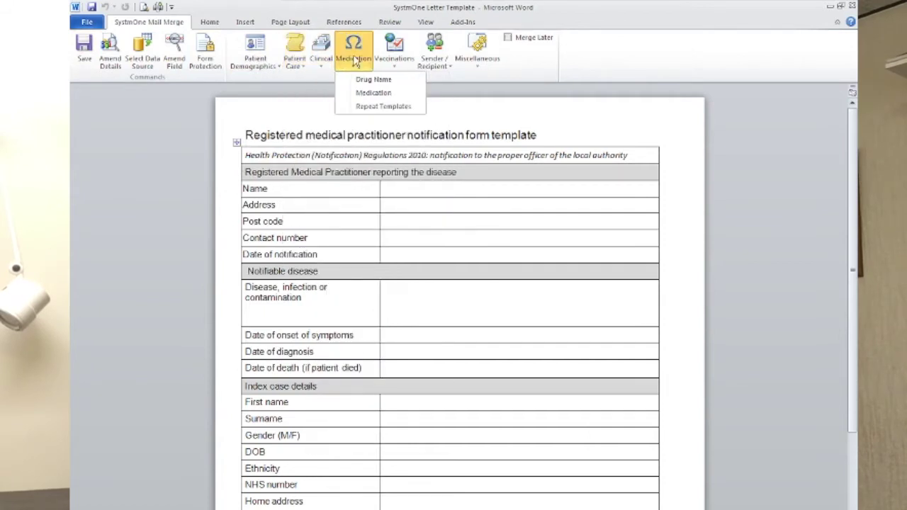
left_click(401, 62)
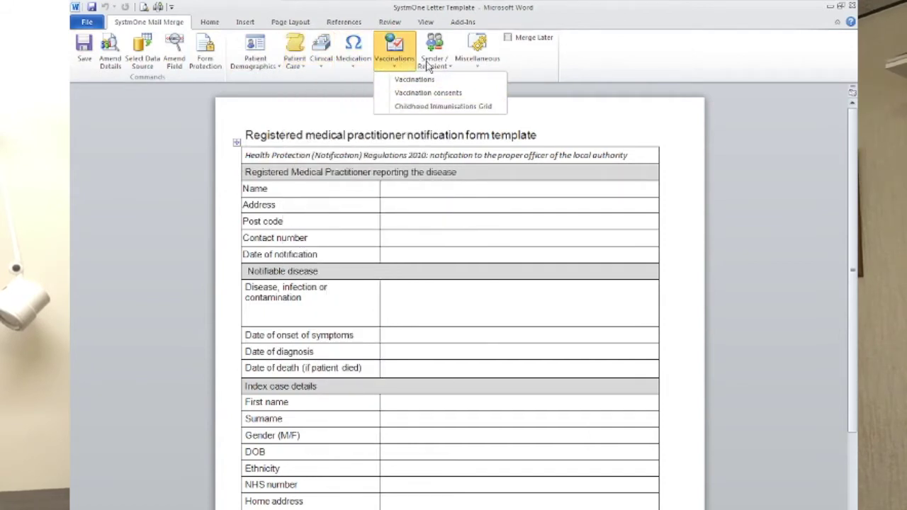
left_click(432, 60)
left_click(485, 61)
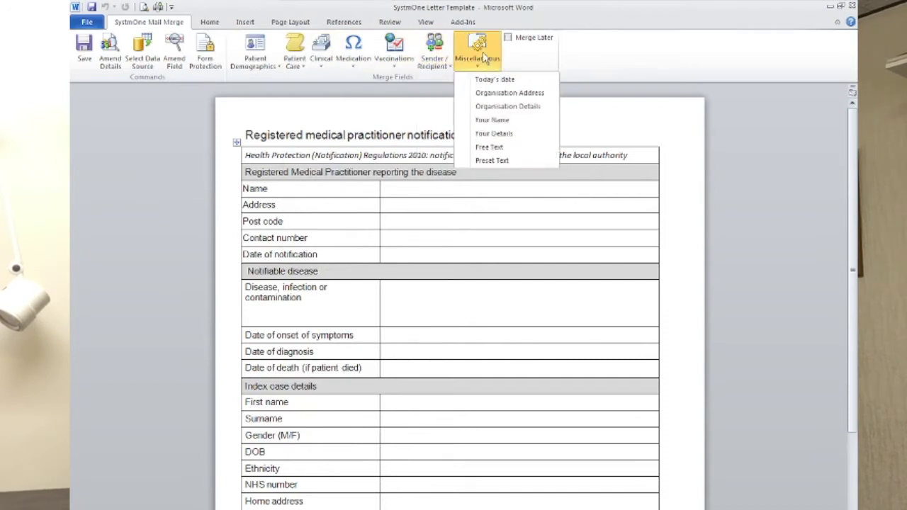
left_click(484, 58)
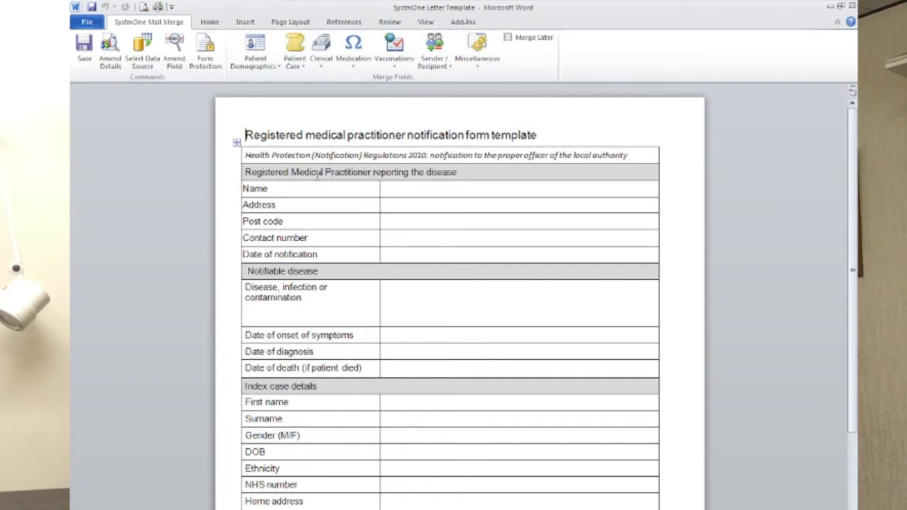
Insert the Your Name merge field with title, first name and surname in the reporting practitioner's Name row
left_click(482, 186)
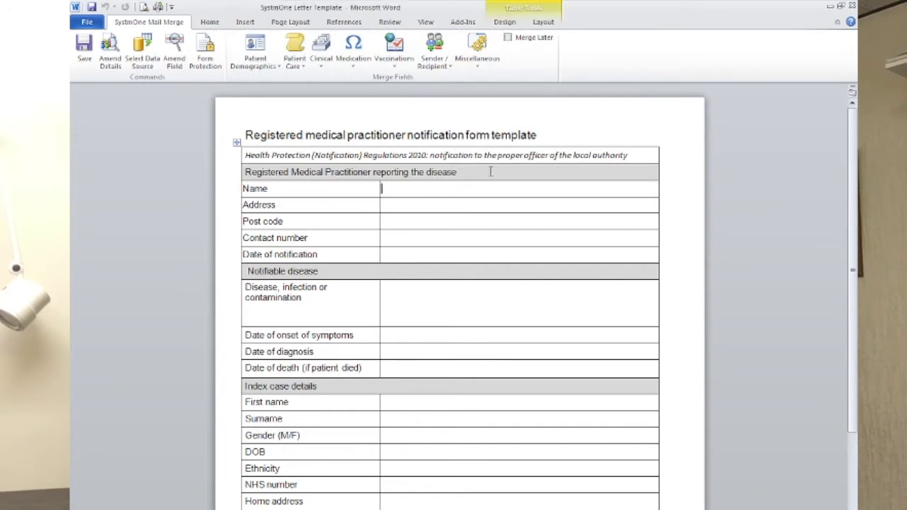
left_click(477, 49)
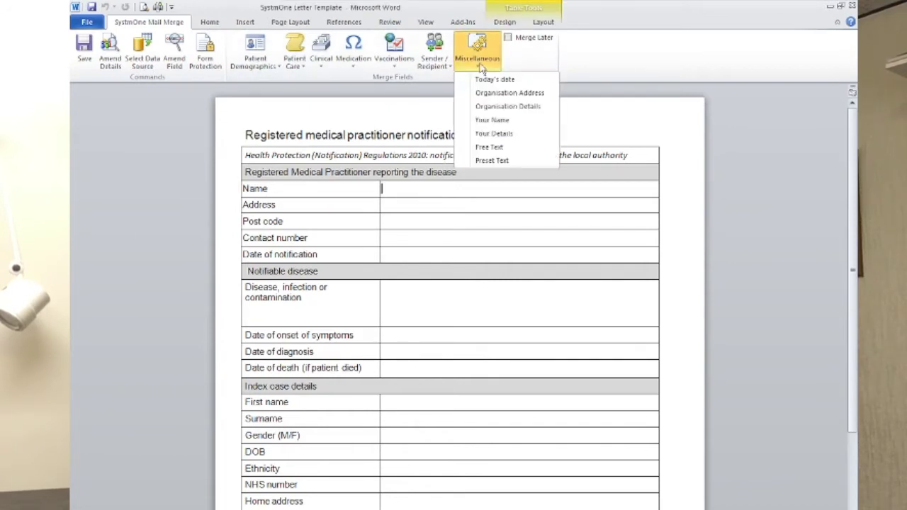
left_click(517, 120)
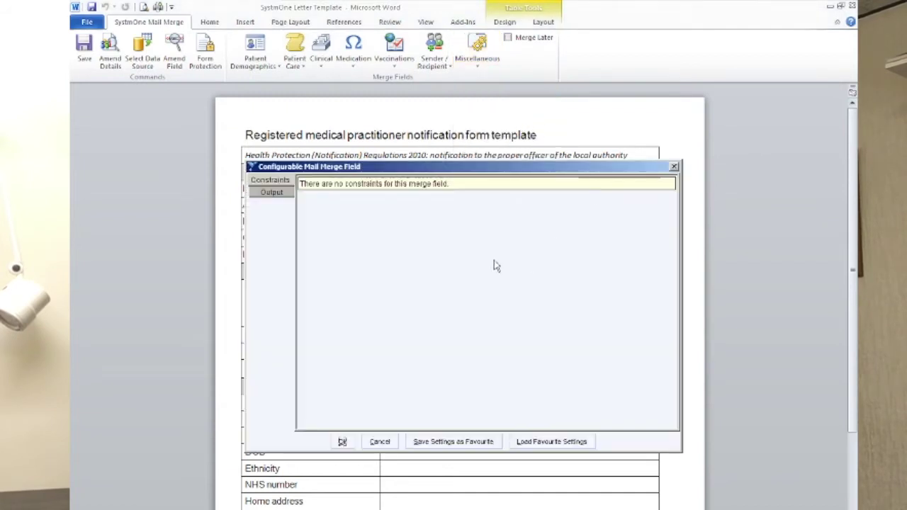
left_click(281, 196)
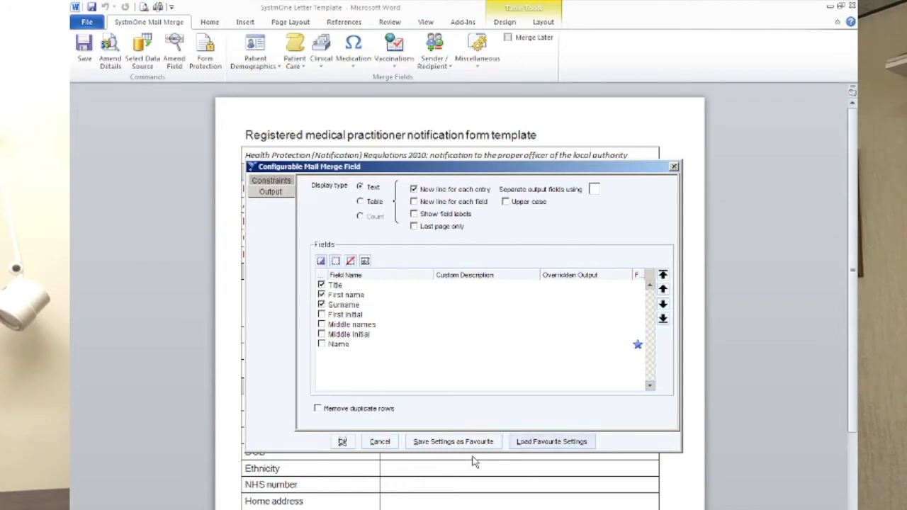
left_click(343, 442)
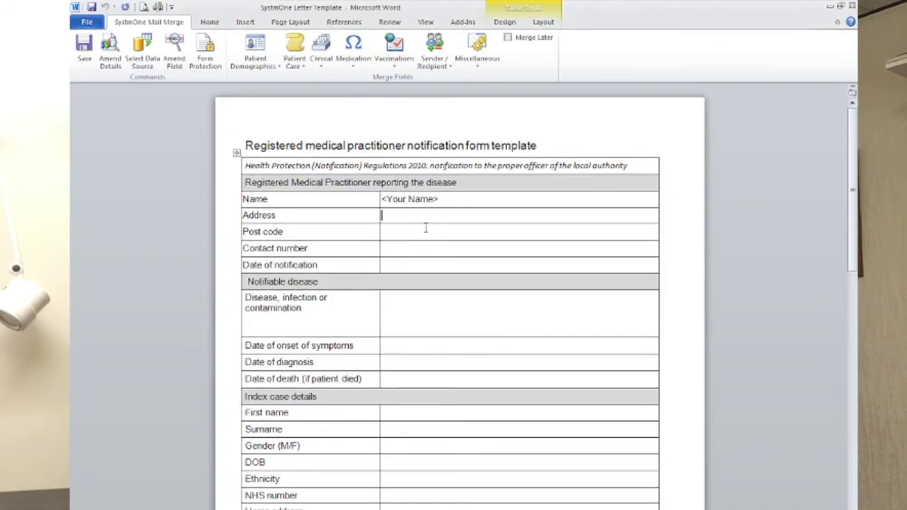
Enter the fixed text "Your practice" in the reporting practitioner's Address row
left_click(401, 220)
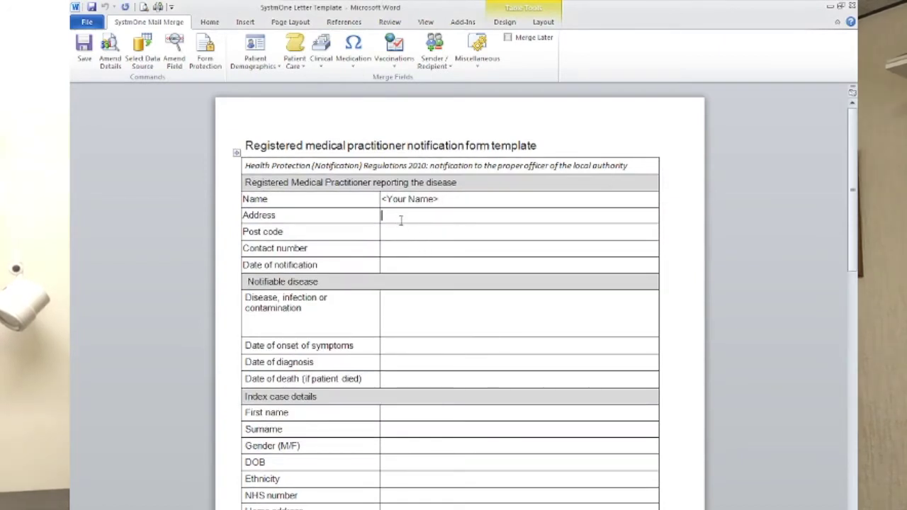
type("Your")
key("BackSpace")
key("BackSpace")
key("BackSpace")
type("our practice")
Enter XXXXX as the practitioner's post code and fill in a placeholder contact number below it
left_click(417, 234)
type("XXXXX")
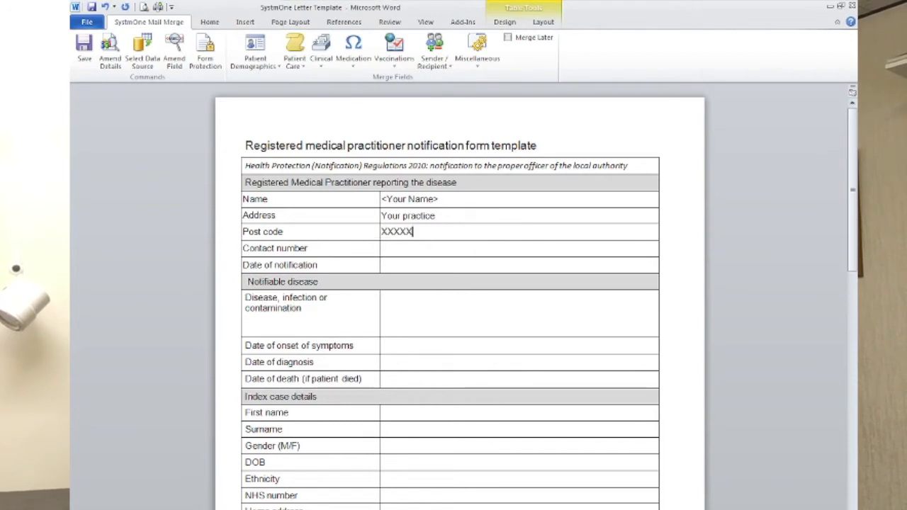
key("Down")
type("123456")
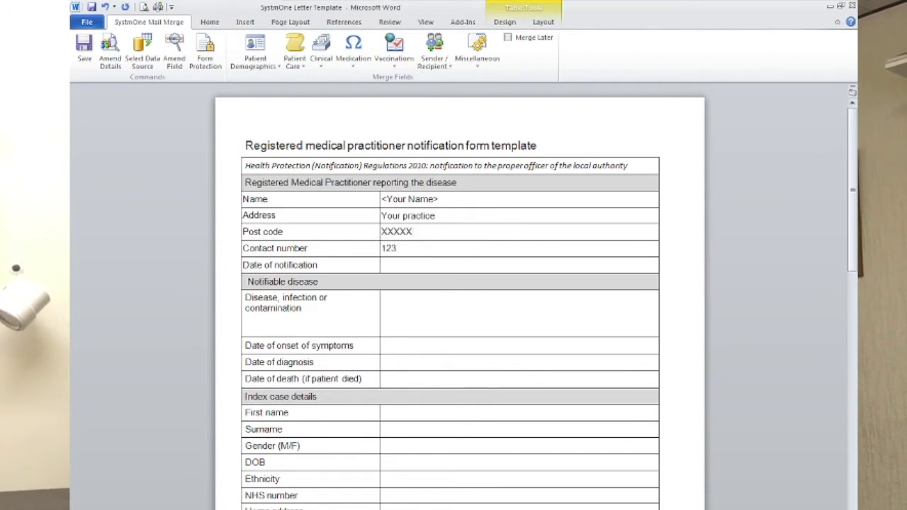
Insert the Today's date merge field in the Date of notification row, with a short month and no time
left_click(433, 264)
left_click(481, 51)
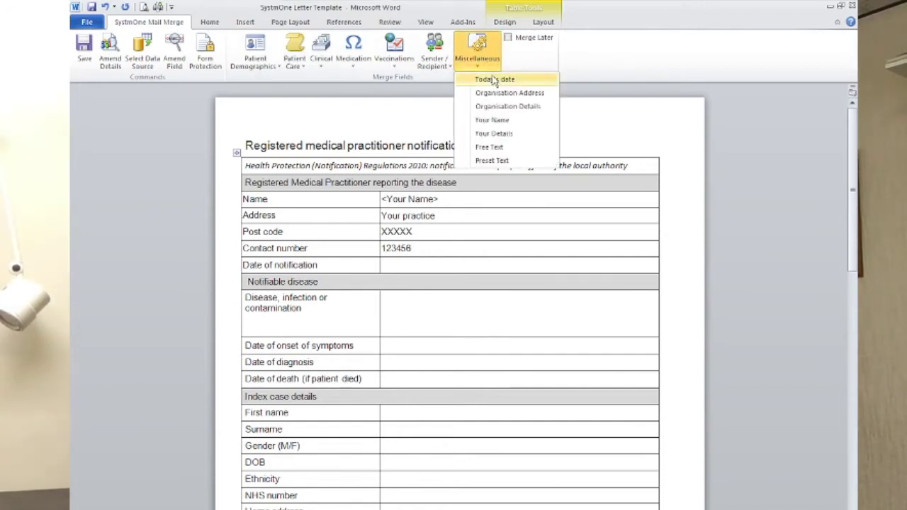
left_click(494, 80)
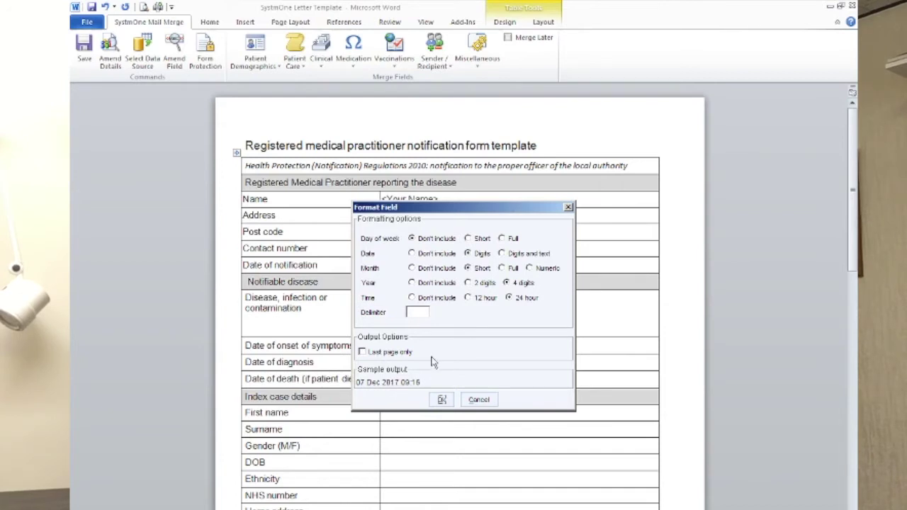
left_click(412, 298)
left_click(502, 269)
left_click(530, 268)
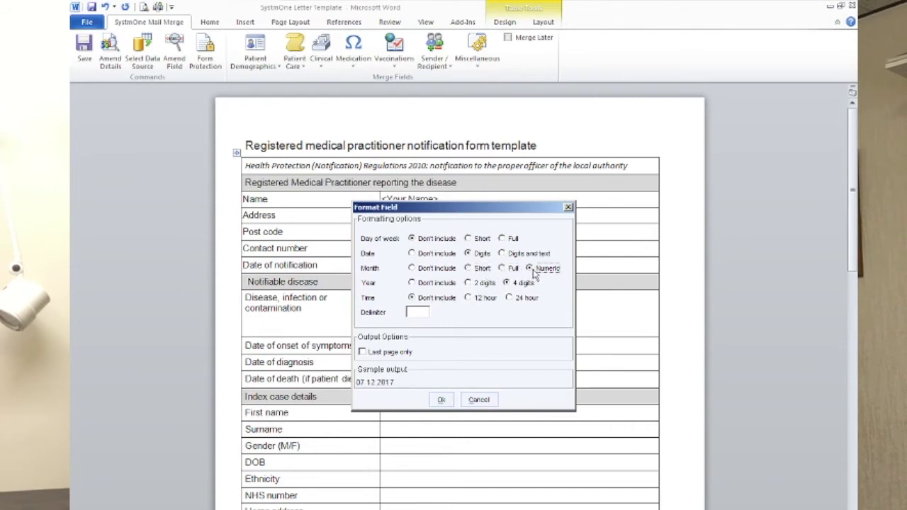
left_click(478, 273)
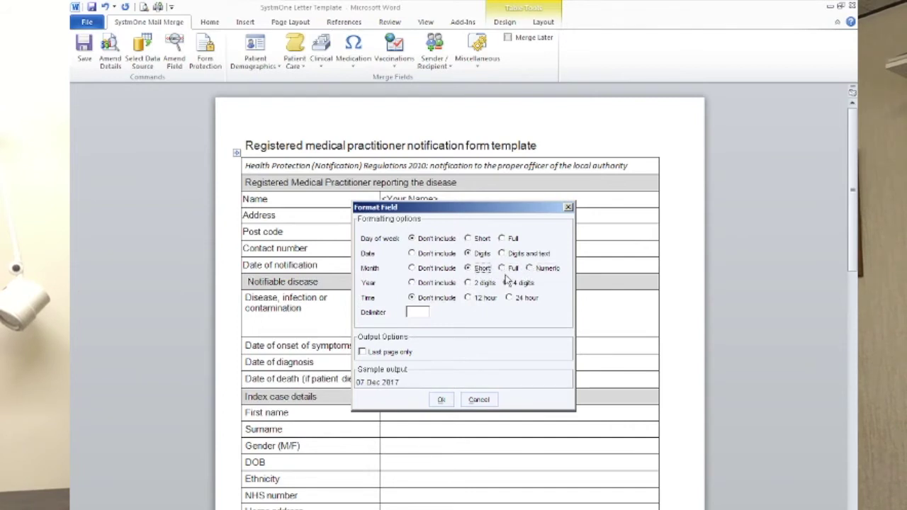
left_click(441, 401)
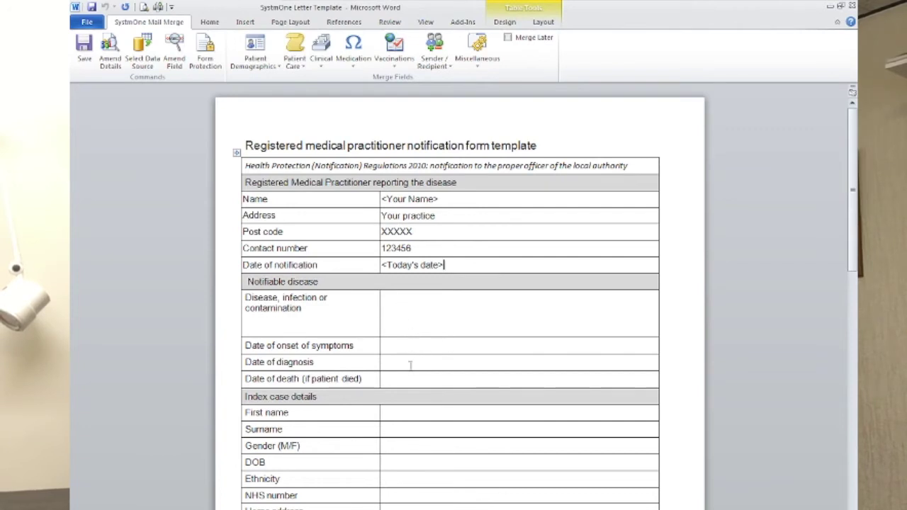
Insert the Patient Name merge field with only title and first name in the First name row, and move to the Surname row
scroll(354, 365, "down", 3)
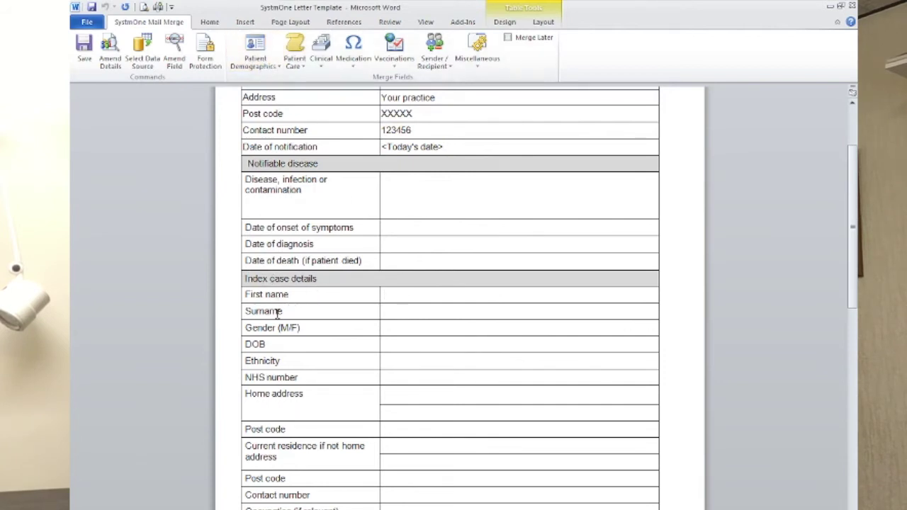
left_click(256, 56)
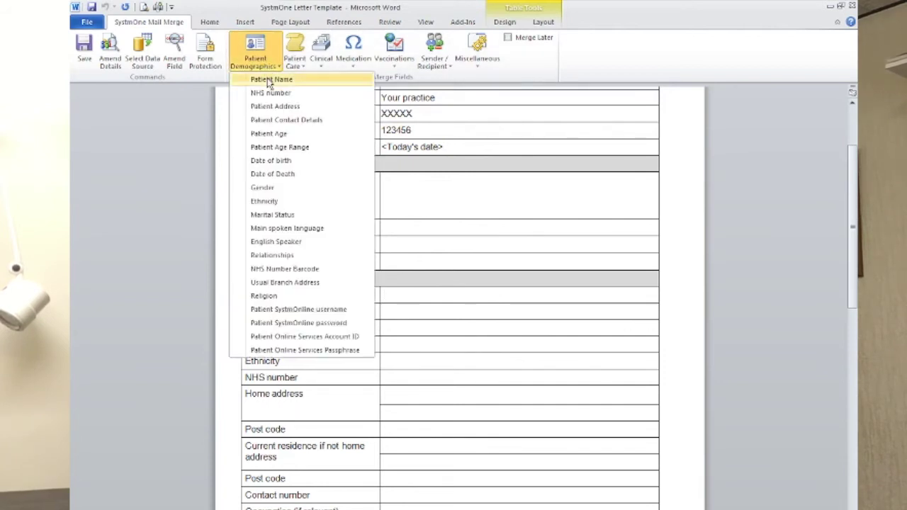
left_click(269, 79)
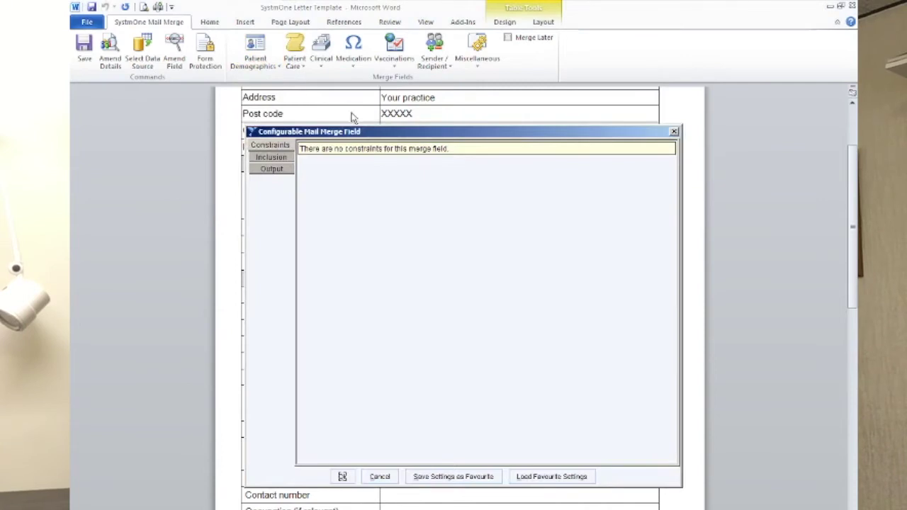
left_click(271, 170)
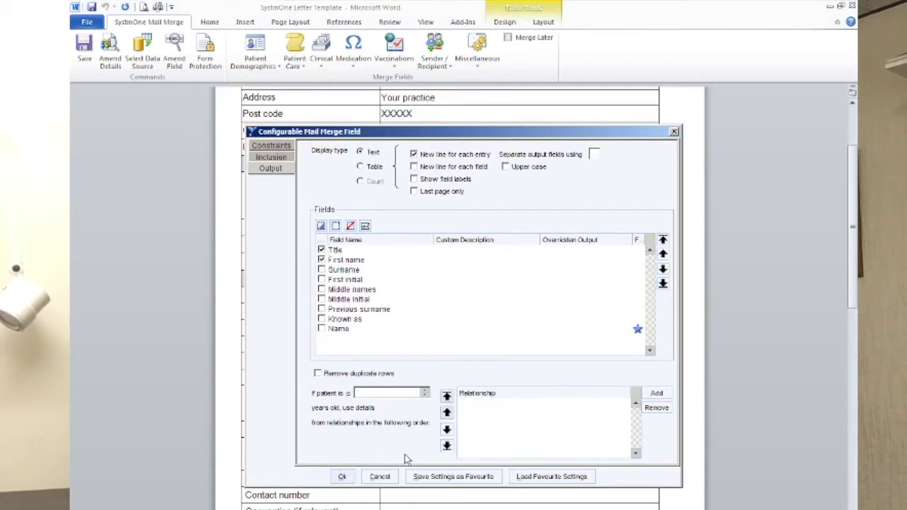
left_click(341, 476)
left_click(411, 314)
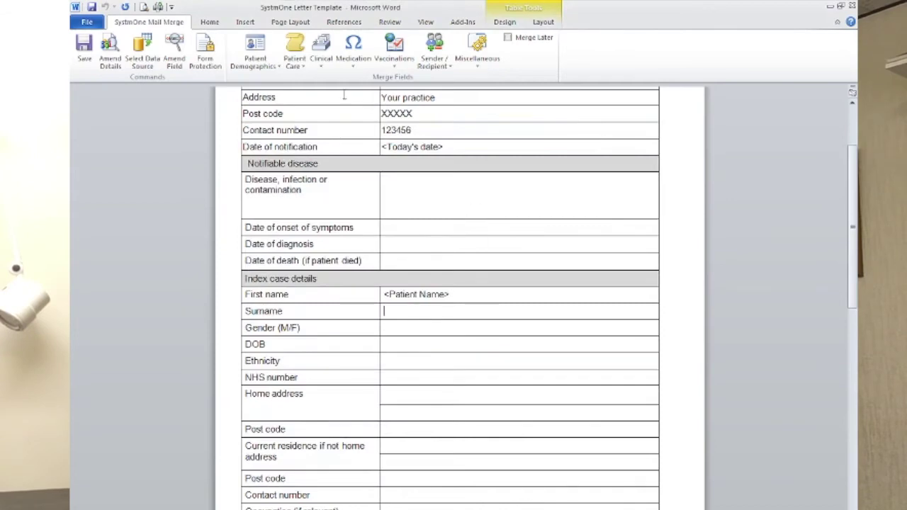
left_click(253, 61)
left_click(291, 105)
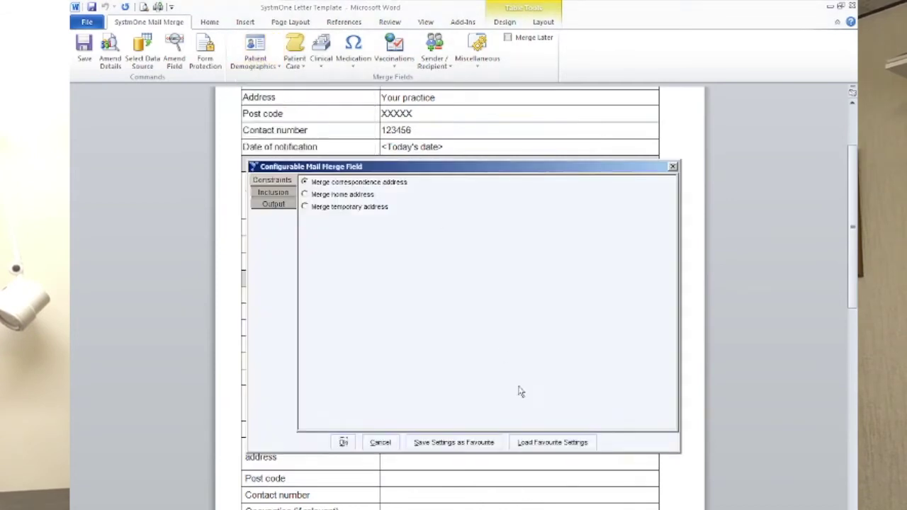
left_click(674, 171)
Insert the Patient Name merge field in the Surname row, leaving the title out of its output
left_click(254, 61)
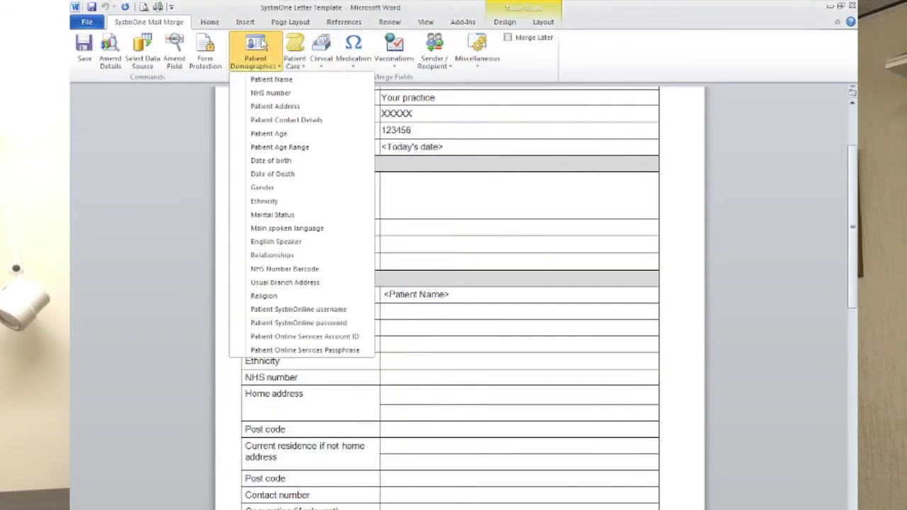
left_click(273, 79)
left_click(270, 168)
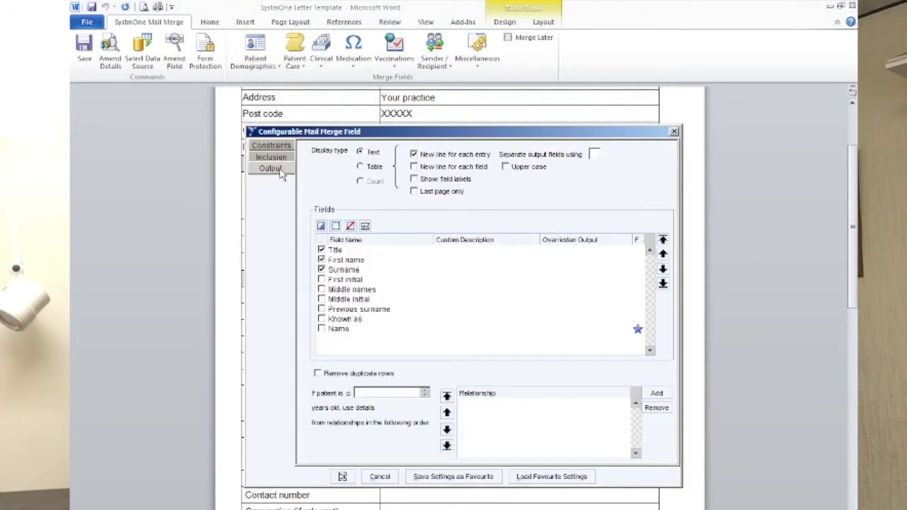
left_click(322, 250)
left_click(341, 476)
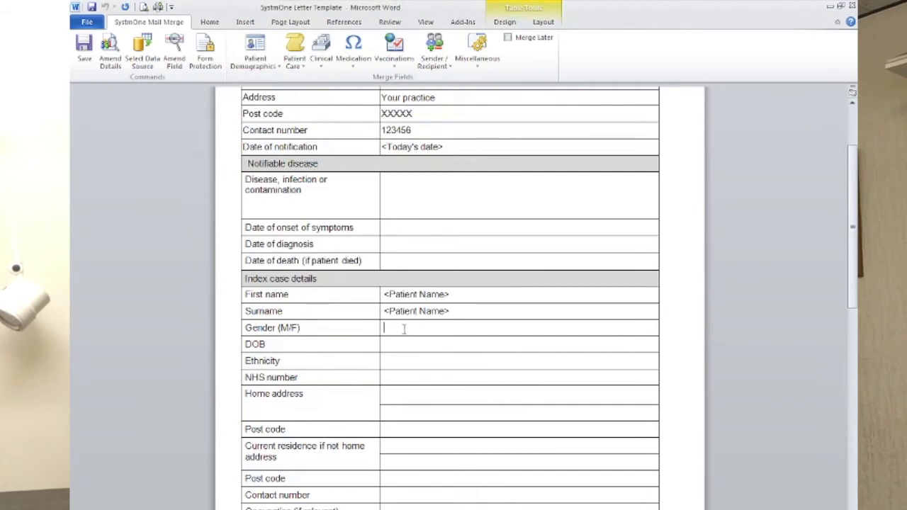
Insert the Gender merge field in the Gender (M/F) row with the full description as output
left_click(258, 58)
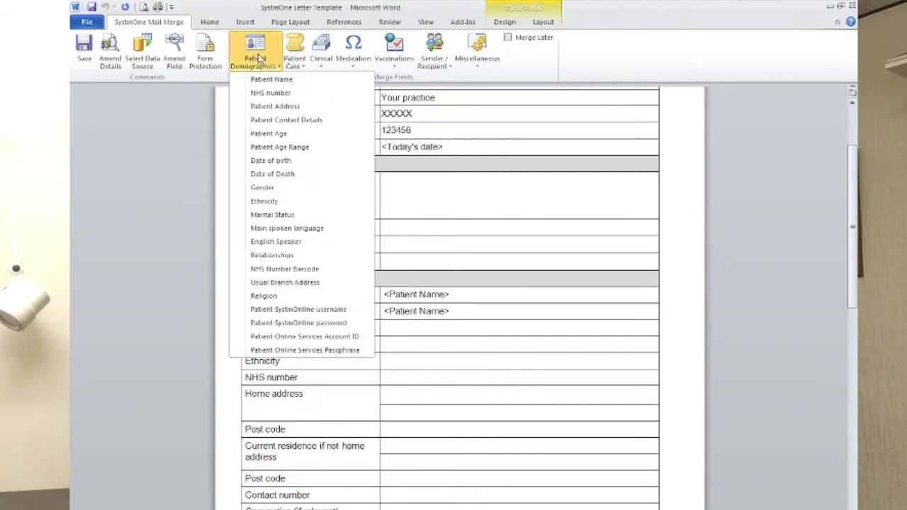
left_click(268, 188)
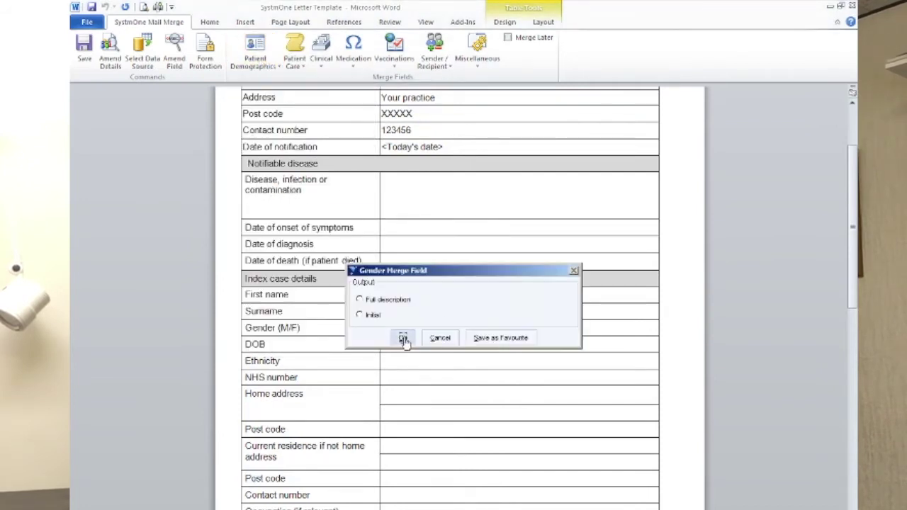
left_click(359, 300)
left_click(402, 338)
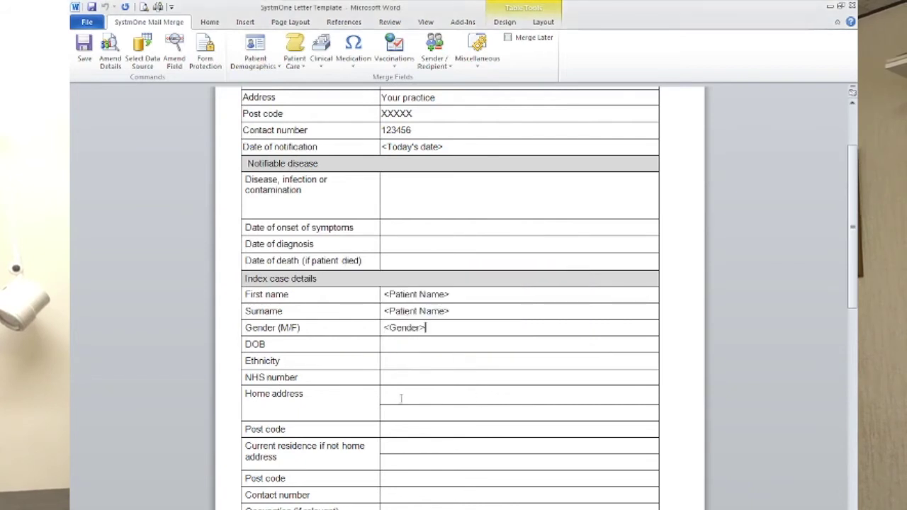
Insert the Date of birth merge field in the DOB row of the index case details
left_click(384, 345)
left_click(412, 347)
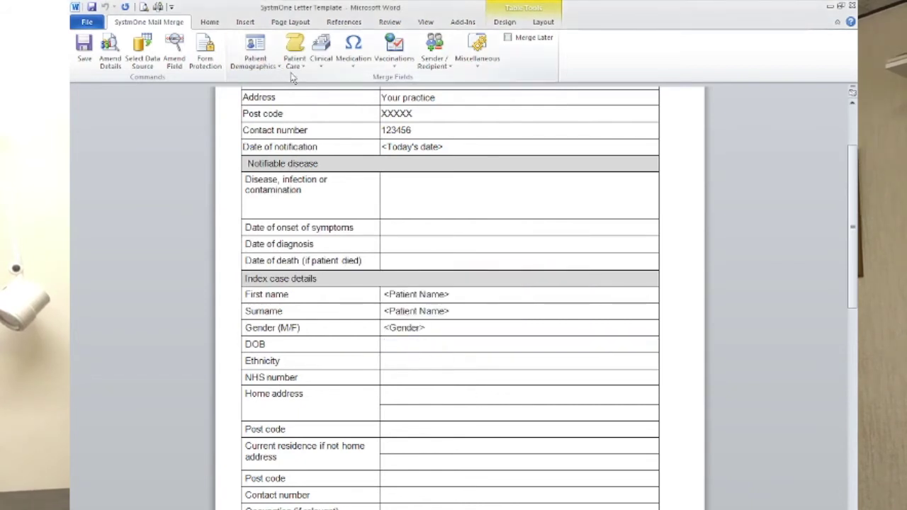
left_click(263, 53)
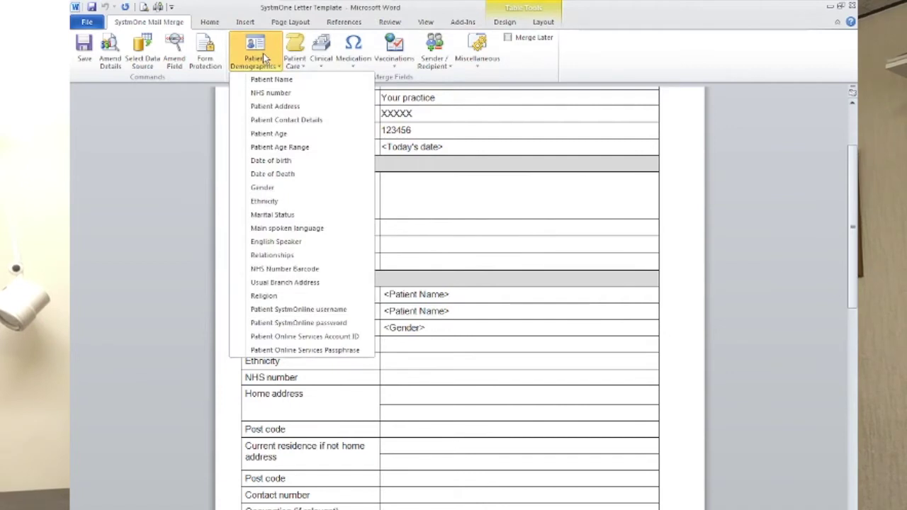
left_click(305, 161)
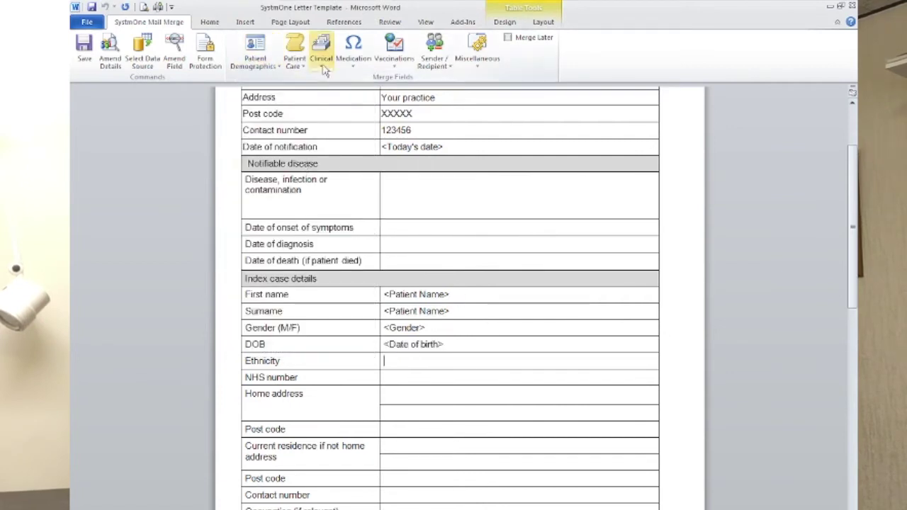
Insert the Ethnicity and NHS number merge fields in their matching rows of the index case details
left_click(255, 54)
left_click(264, 201)
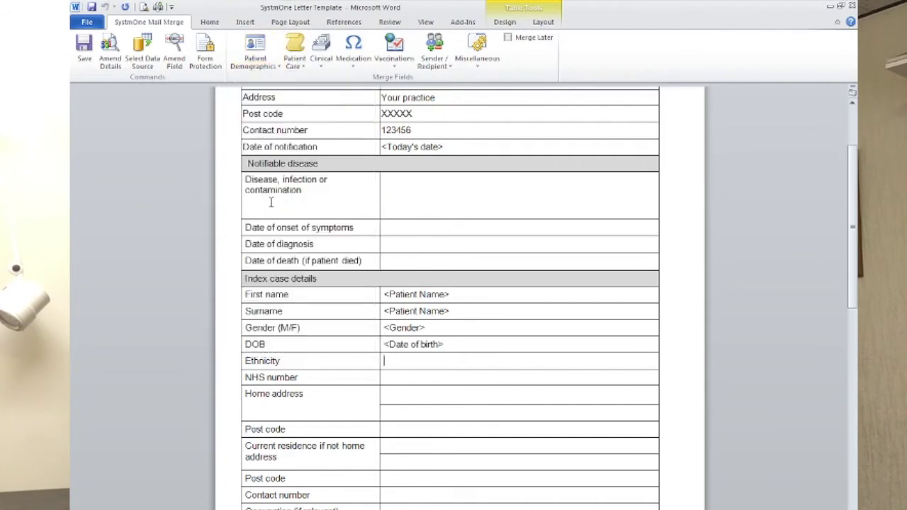
scroll(403, 379, "down", 3)
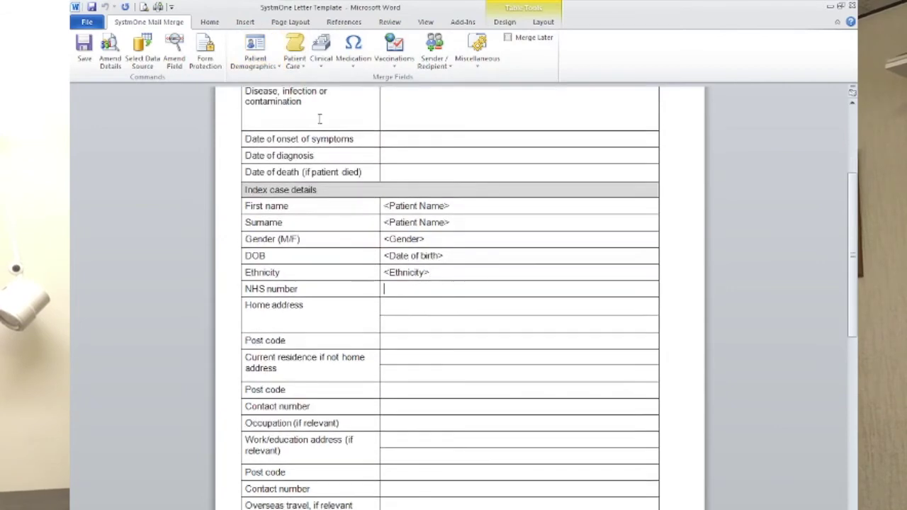
left_click(255, 53)
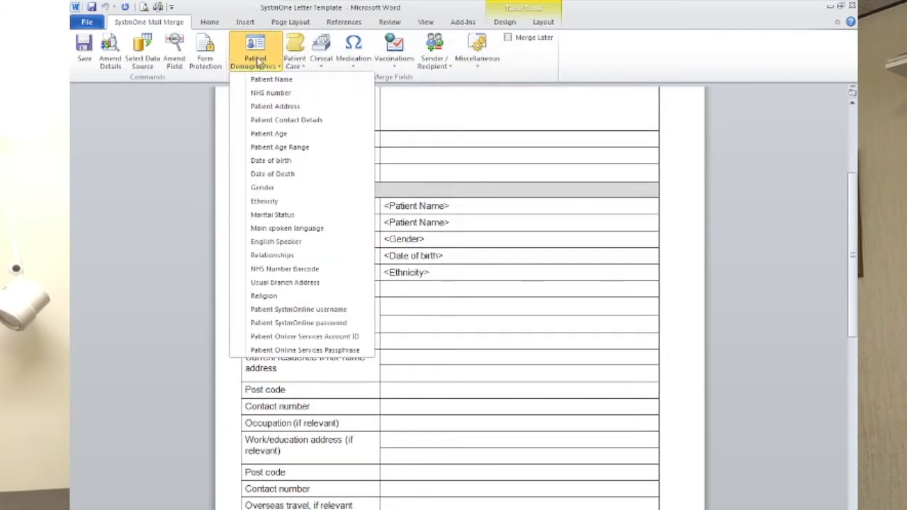
left_click(273, 93)
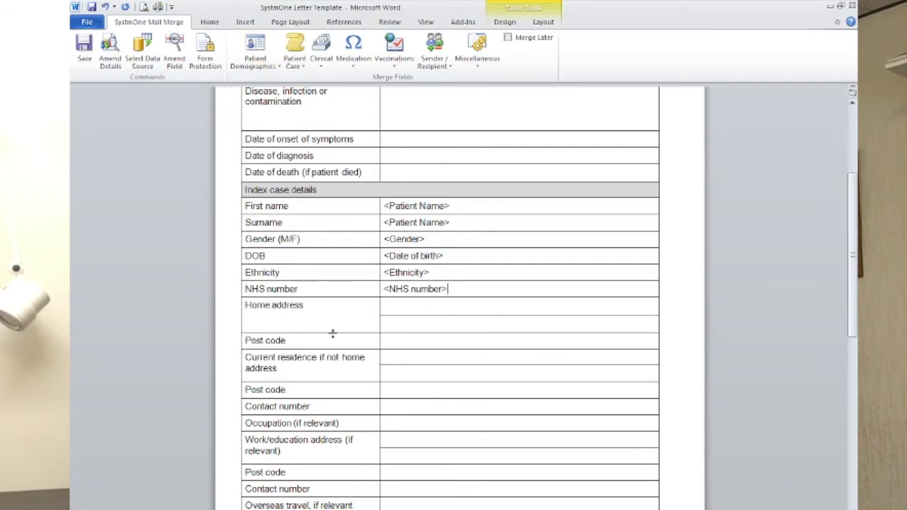
Insert the Patient Address merge field in the Home address row, leaving out the town, county and postcode
left_click(406, 310)
left_click(257, 55)
left_click(265, 56)
left_click(255, 54)
left_click(291, 102)
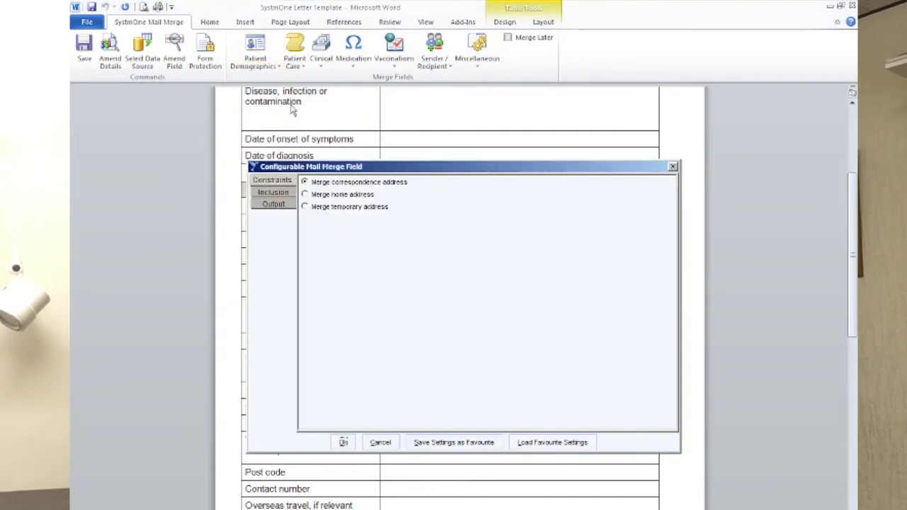
left_click(281, 206)
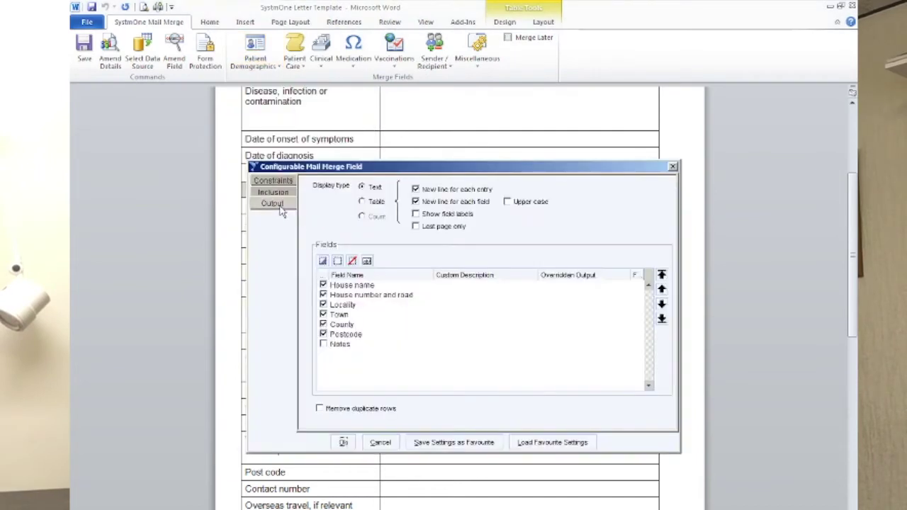
left_click(324, 315)
left_click(323, 325)
left_click(324, 334)
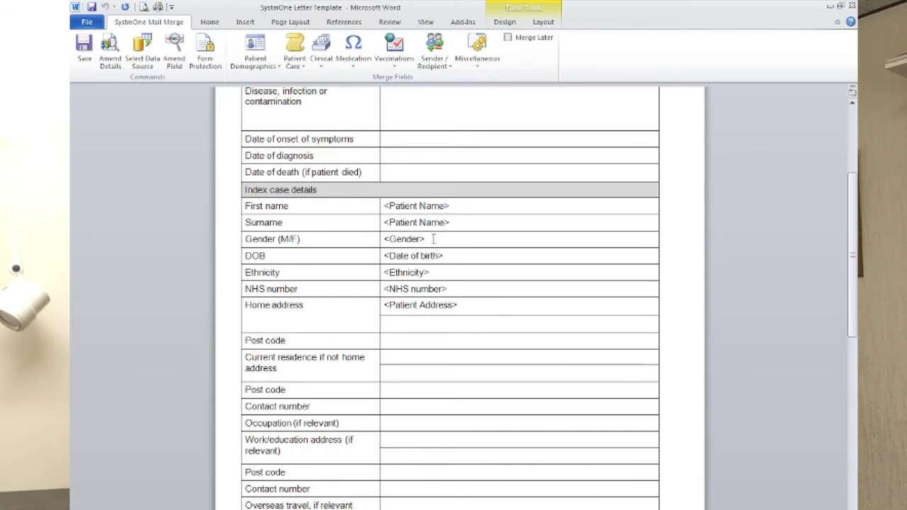
Insert the Patient Address merge field in the second Home address line, leaving out the house name, house number and road, and postcode
left_click(255, 55)
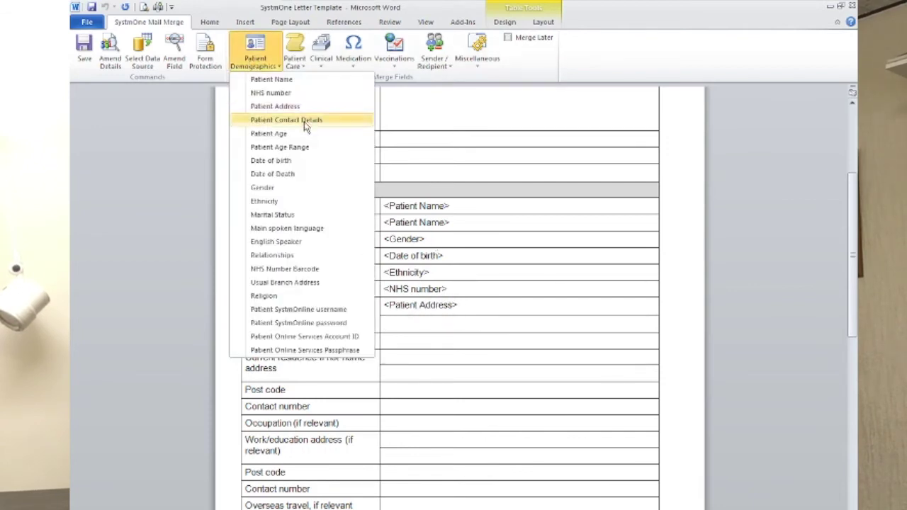
left_click(290, 106)
left_click(275, 206)
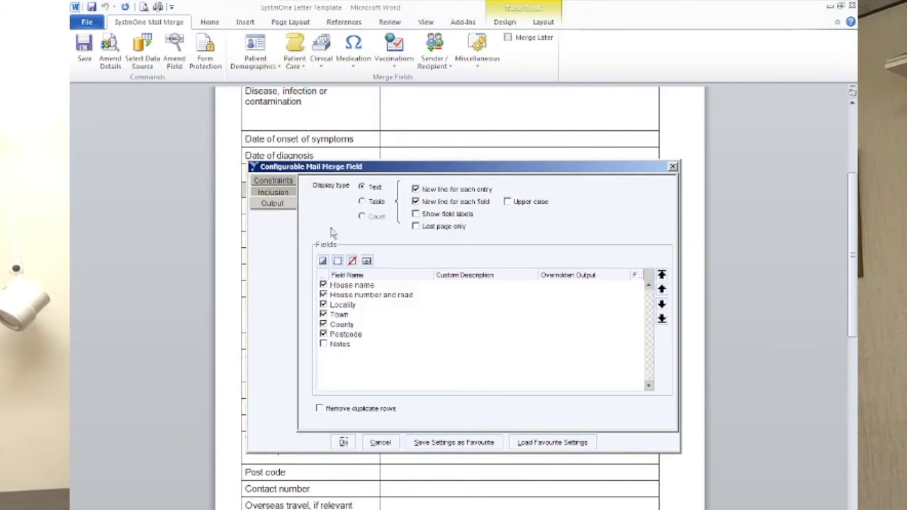
left_click(323, 284)
left_click(323, 295)
left_click(323, 334)
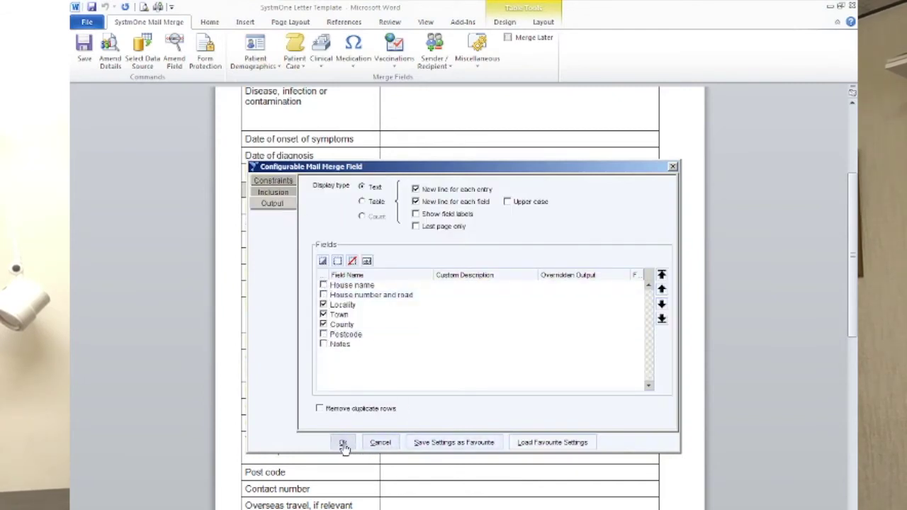
left_click(343, 443)
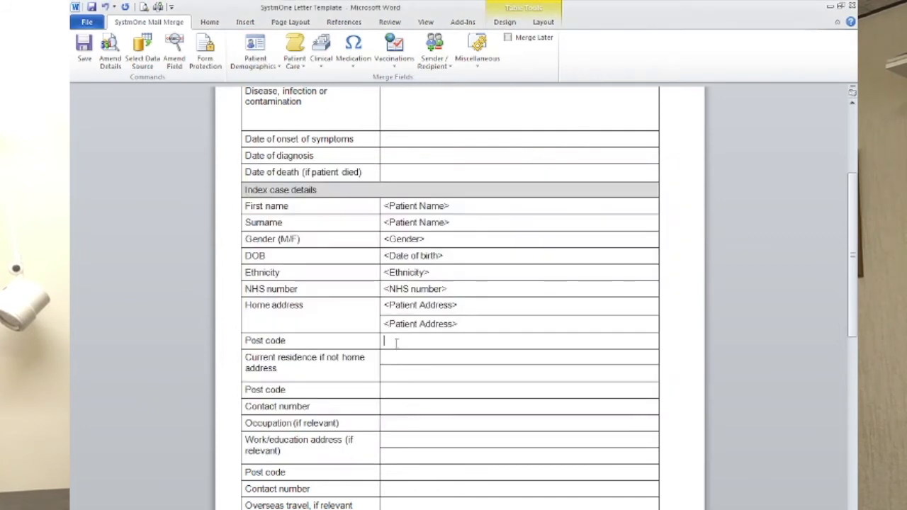
Insert the Patient Address merge field in the Post code row below Home address, with only the postcode as output
left_click(254, 53)
left_click(287, 108)
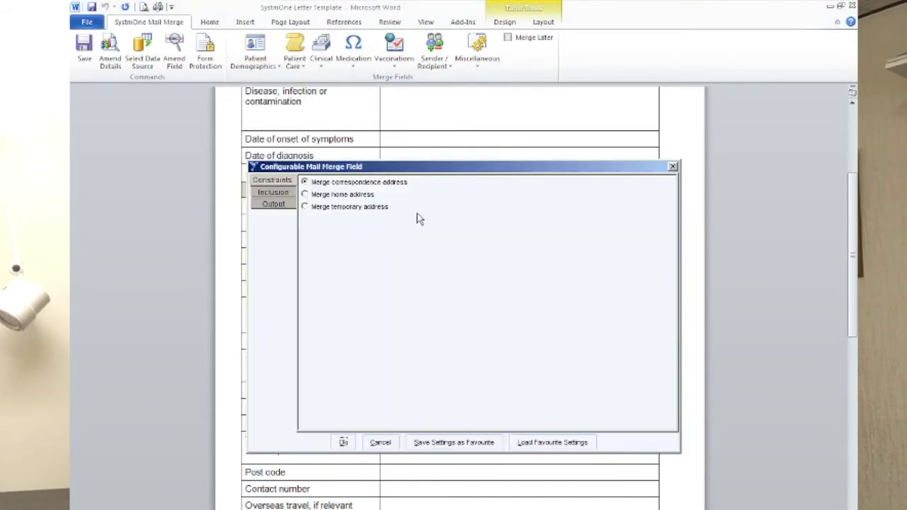
left_click(272, 204)
left_click(324, 285)
left_click(323, 294)
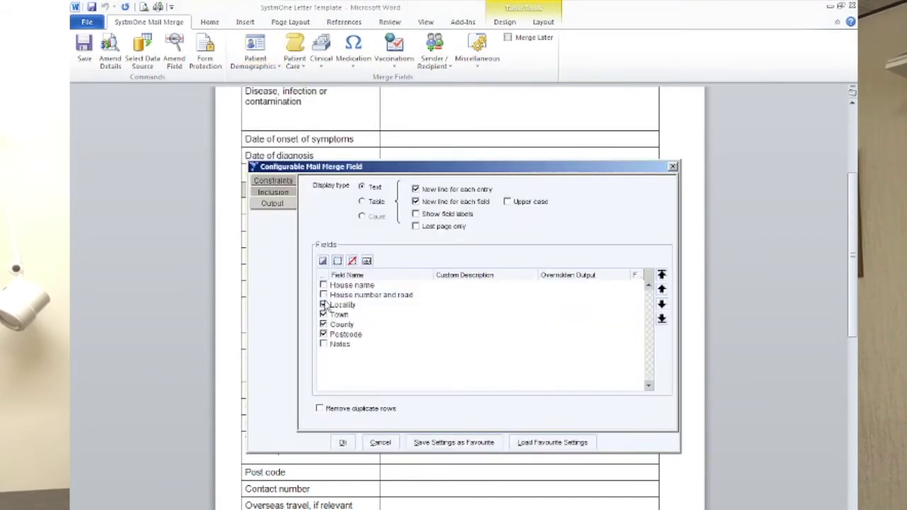
left_click(323, 305)
left_click(323, 325)
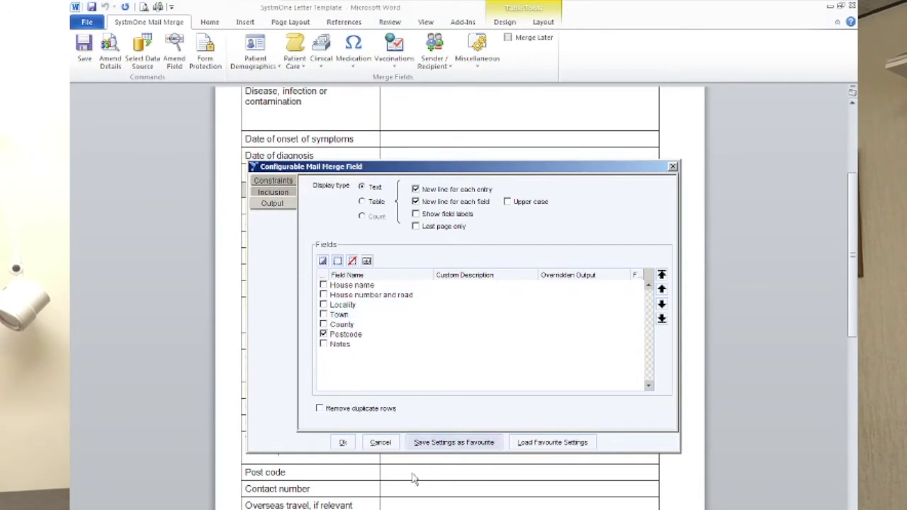
left_click(342, 443)
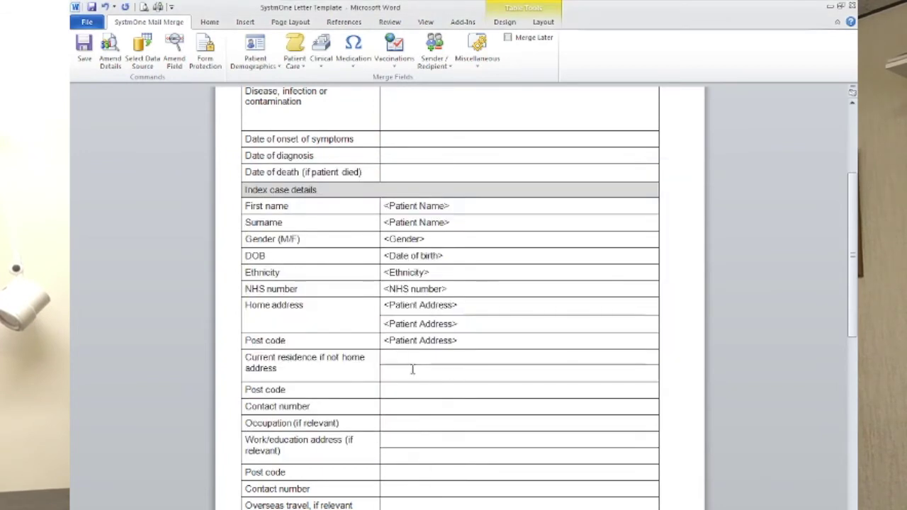
Insert the Patient Contact Details merge field for the contact number, outputting the mobile telephone instead of the preferred telephone
scroll(422, 356, "down", 2)
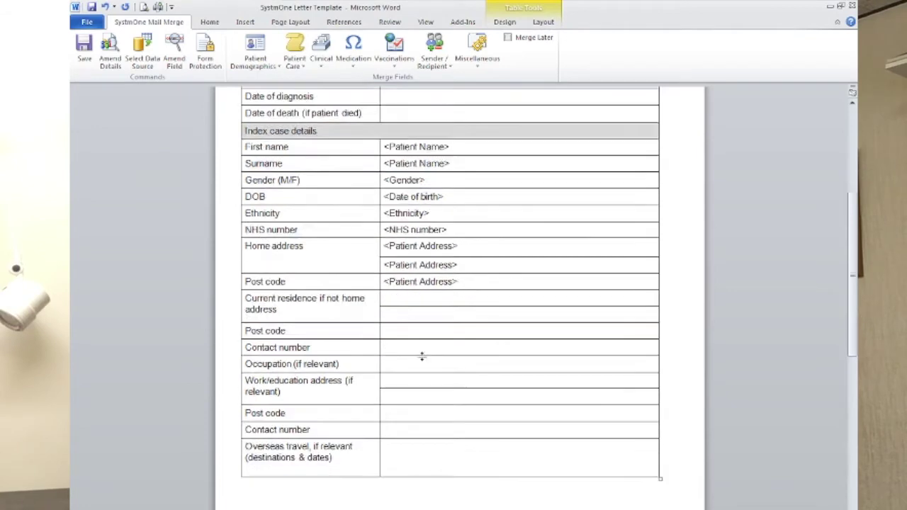
scroll(421, 356, "down", 2)
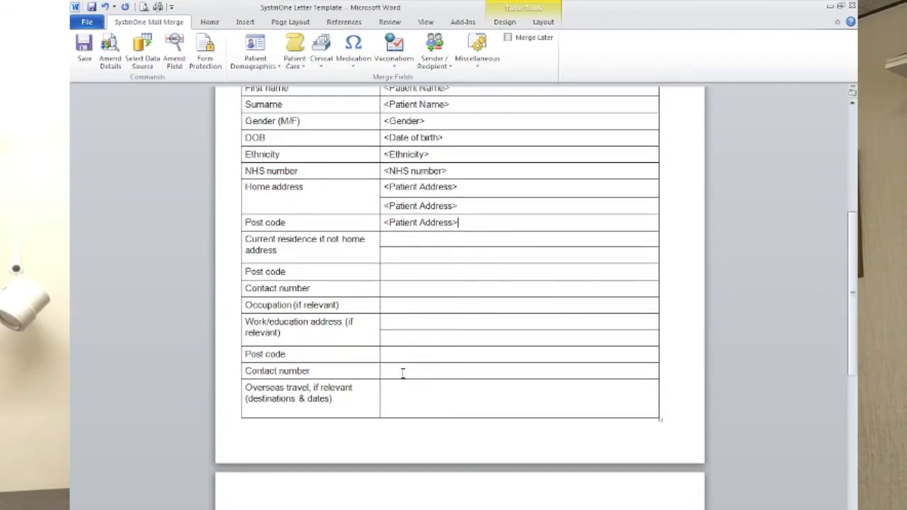
left_click(255, 55)
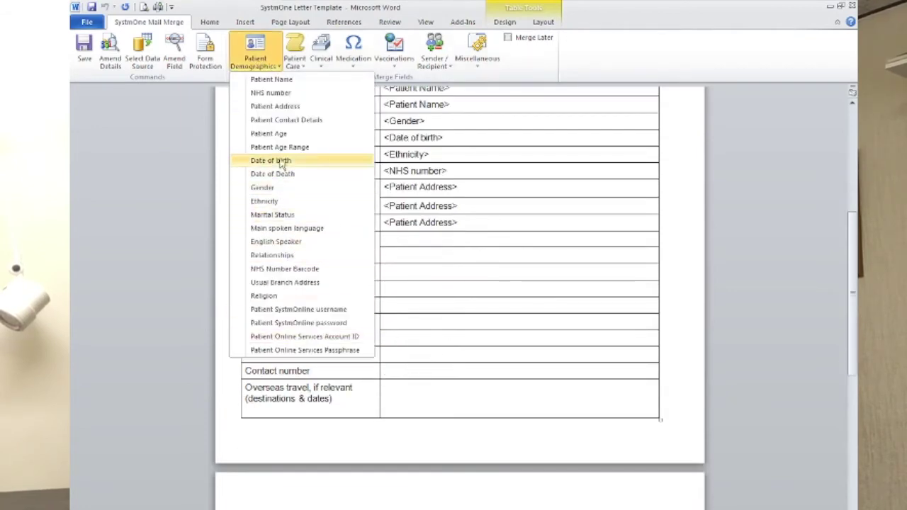
left_click(290, 120)
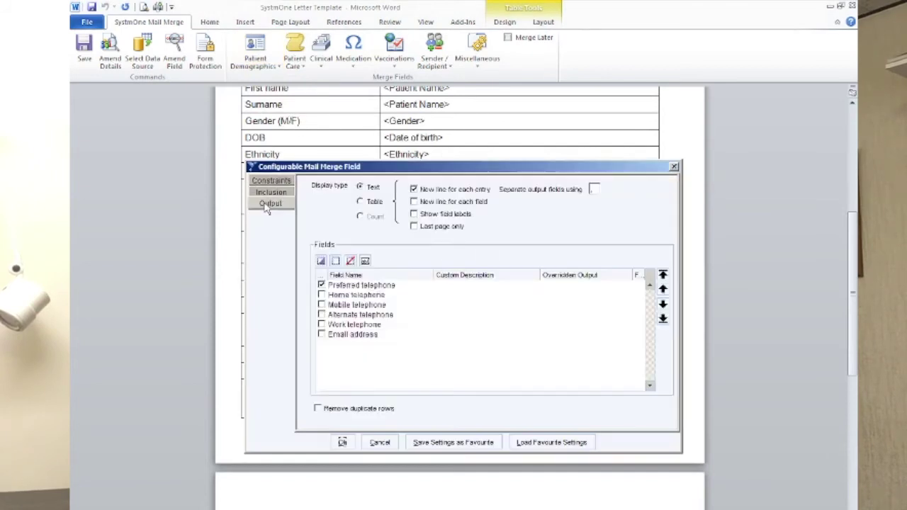
left_click(321, 285)
left_click(321, 305)
left_click(342, 443)
scroll(429, 439, "up", 8)
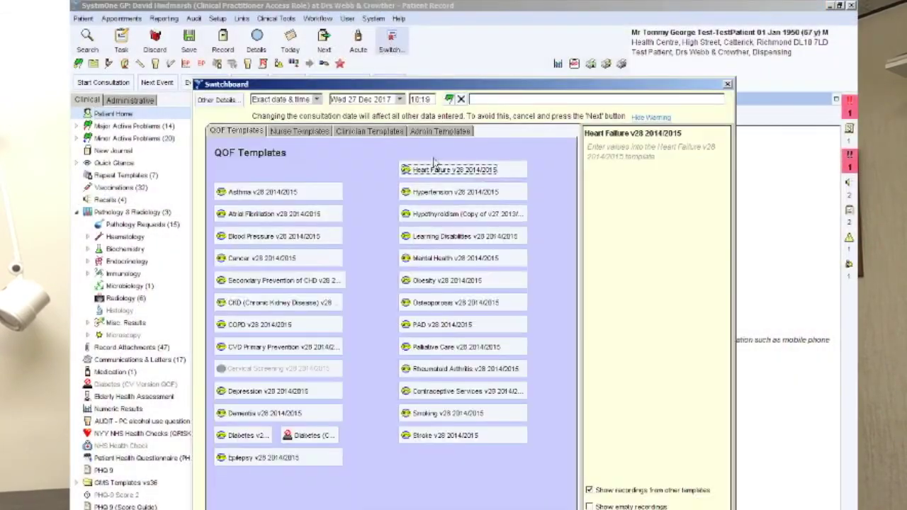
Open the Notifiable disease form from the clinician templates in SystmOne's Switchboard and look through its list of notifiable diseases
left_click(367, 131)
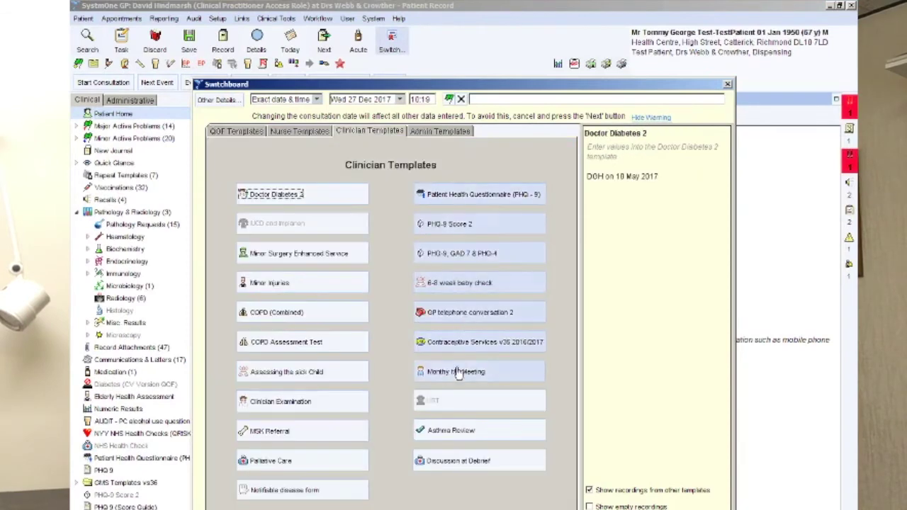
left_click(310, 496)
scroll(391, 284, "down", 3)
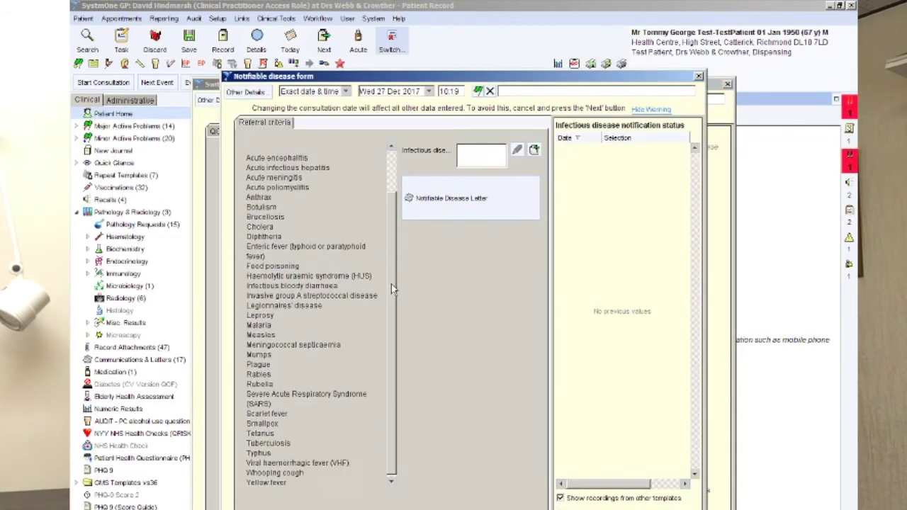
scroll(391, 284, "up", 3)
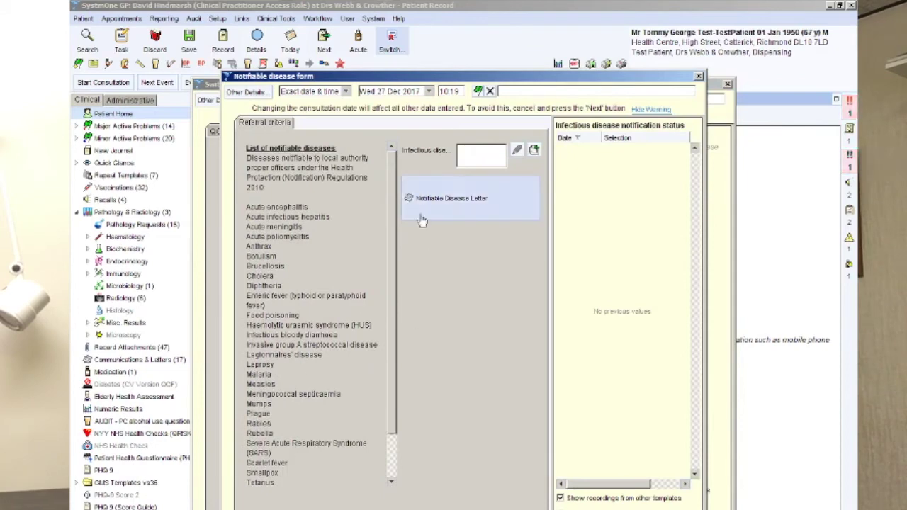
scroll(397, 190, "down", 2)
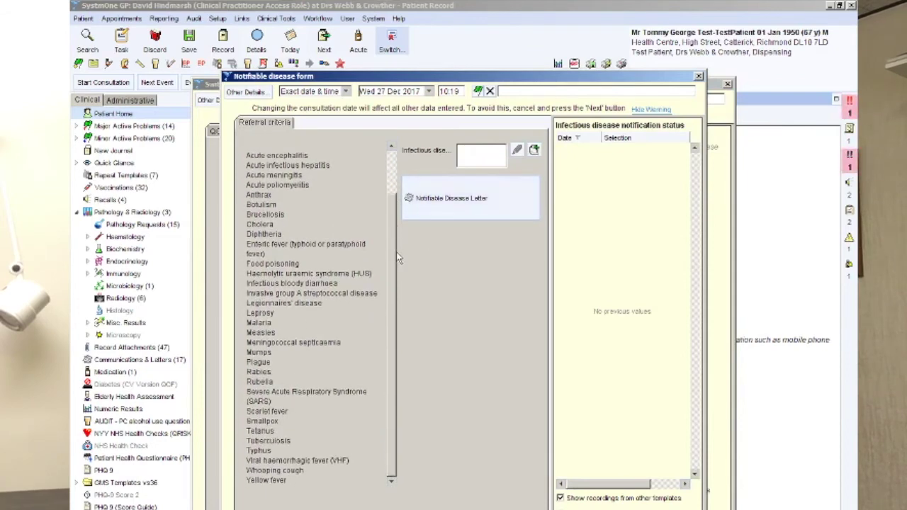
Start a Notifiable Disease Letter from the form with a textual recipient and this organisation as the sender
left_click(462, 204)
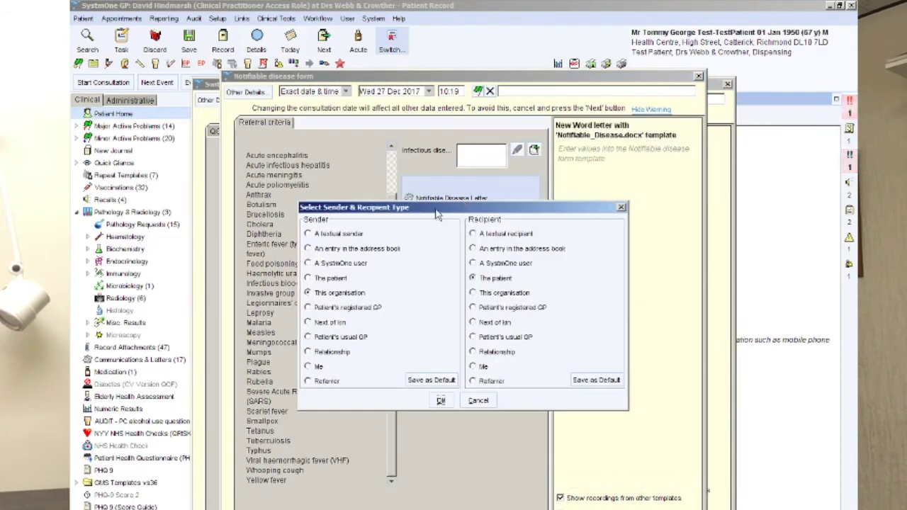
left_click_drag(483, 213, 507, 250)
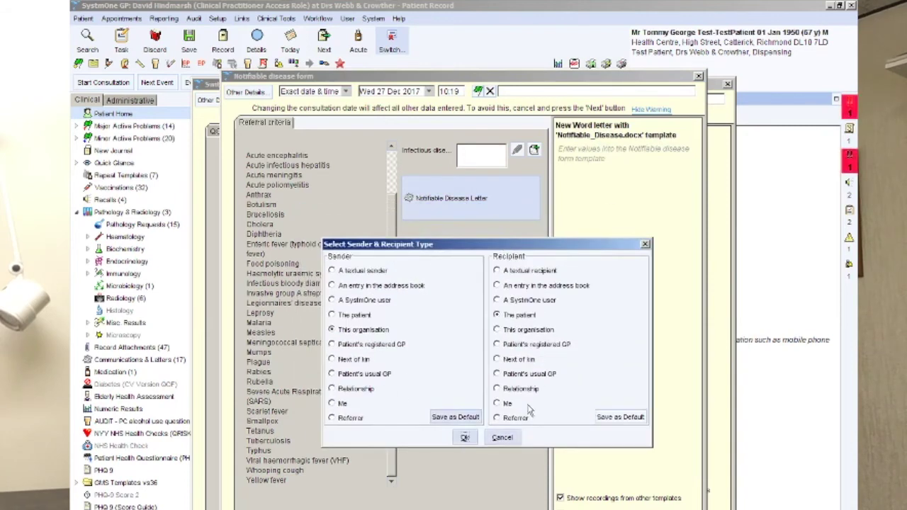
left_click(536, 273)
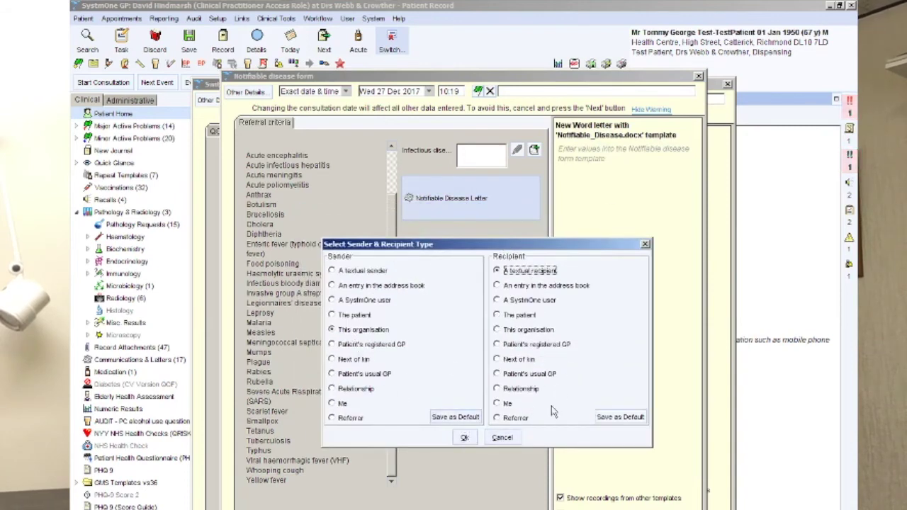
left_click(464, 437)
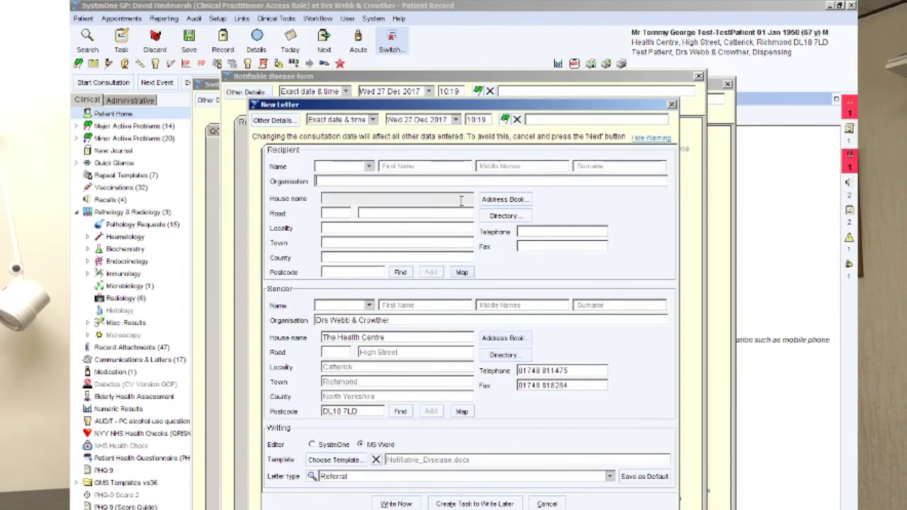
Set the recipient organisation to Local Health Authority and start writing the letter now
type("Local Hea")
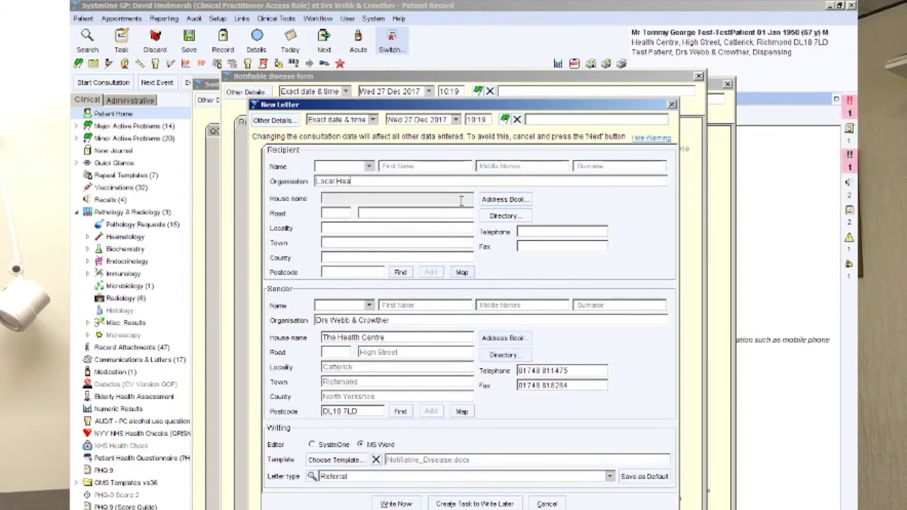
type("lth Authority")
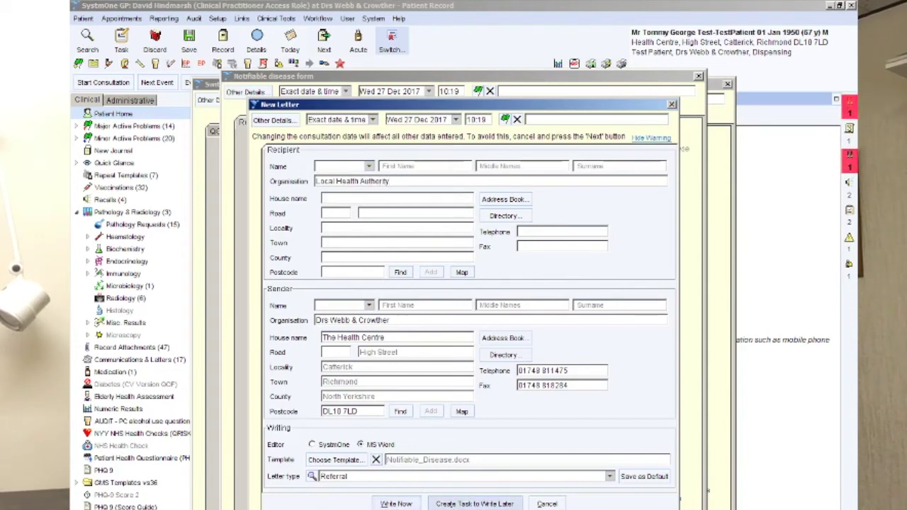
left_click(396, 503)
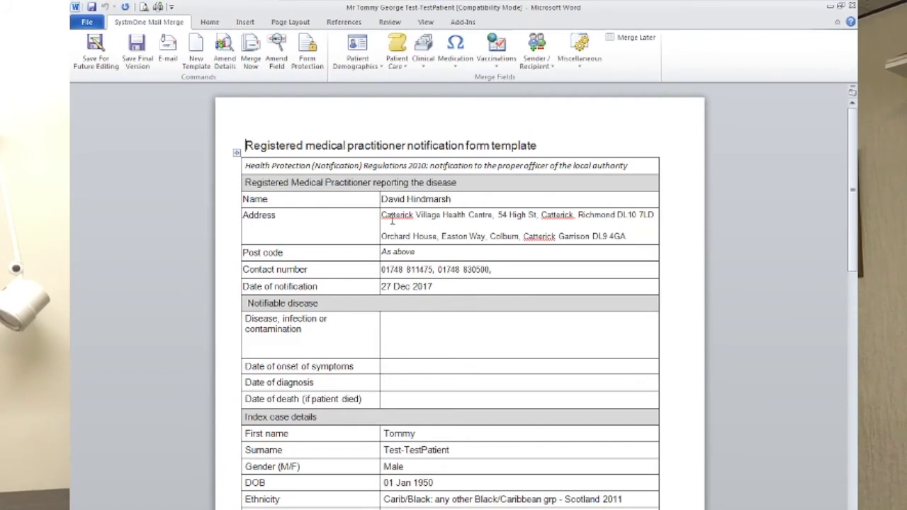
Check the merged practitioner, notifiable disease and index case details in the generated letter
scroll(464, 365, "down", 4)
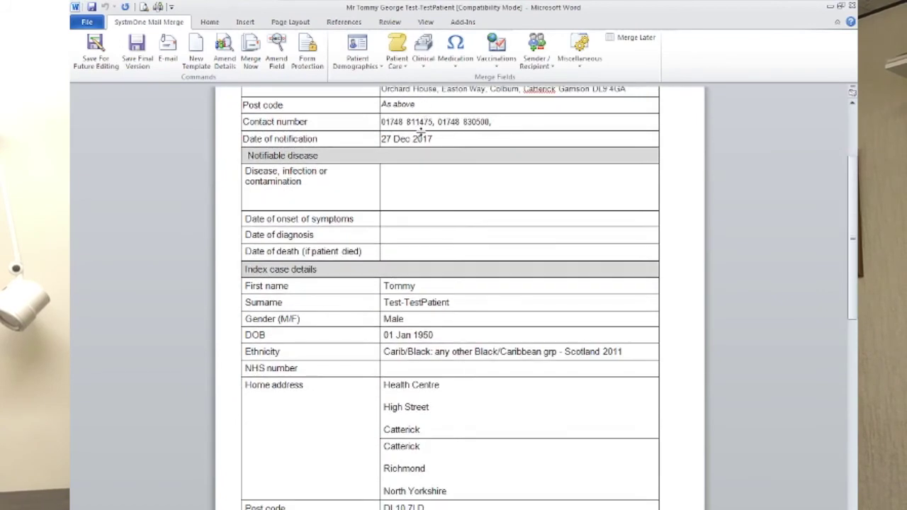
scroll(425, 236, "up", 2)
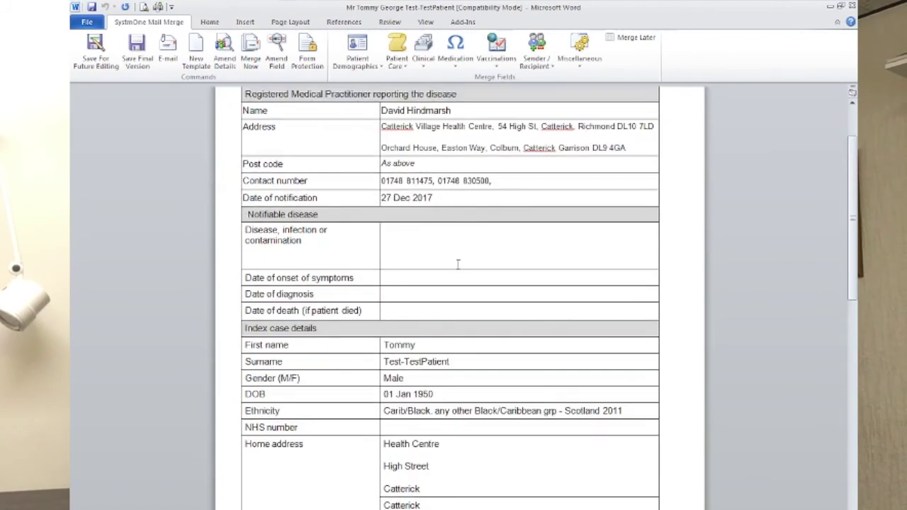
left_click(405, 240)
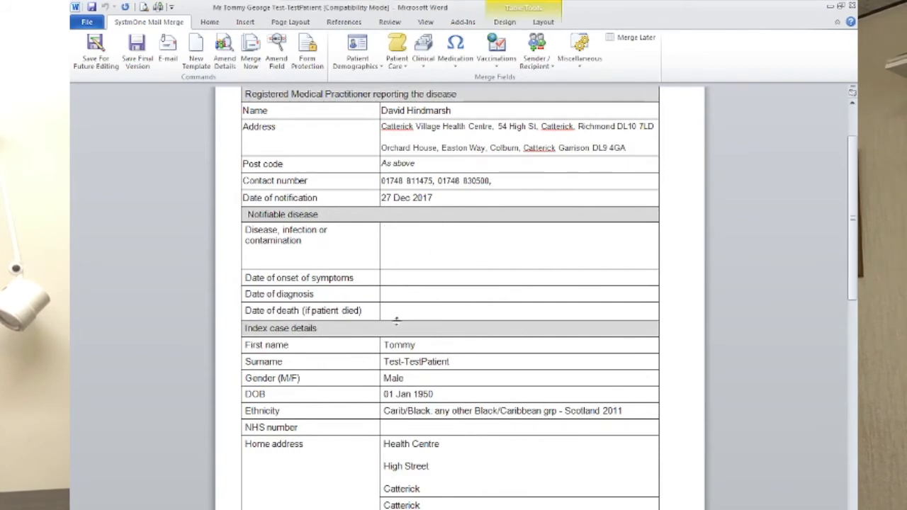
scroll(396, 321, "down", 10)
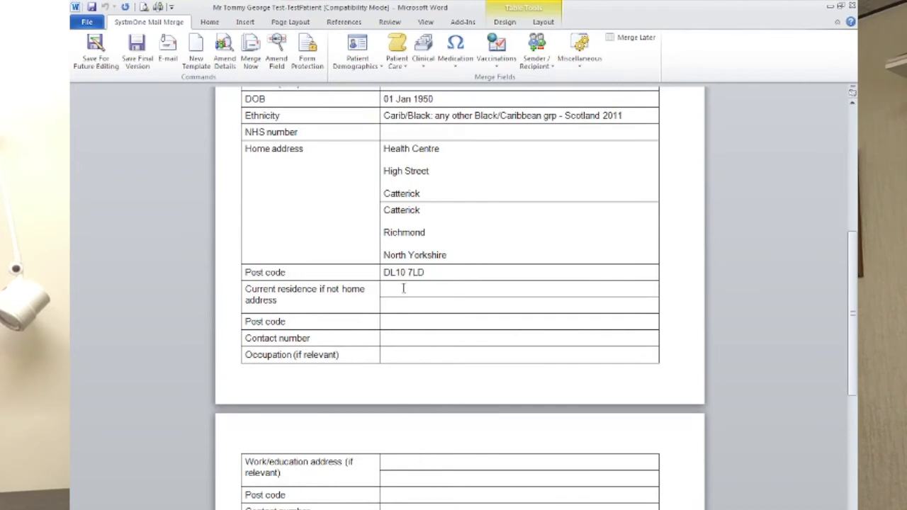
scroll(382, 326, "up", 2)
scroll(377, 309, "up", 1)
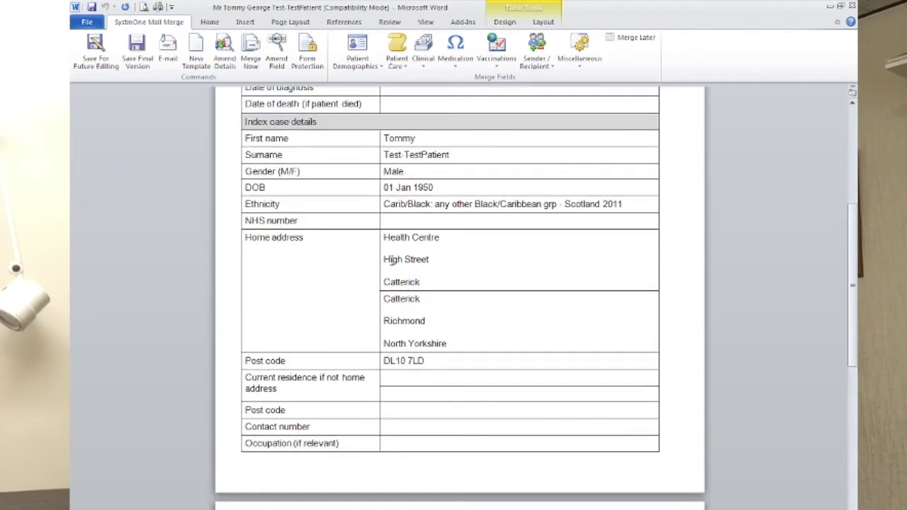
Join the lines in the first Home address cell into a single line separated by commas
left_click(386, 259)
key("BackSpace")
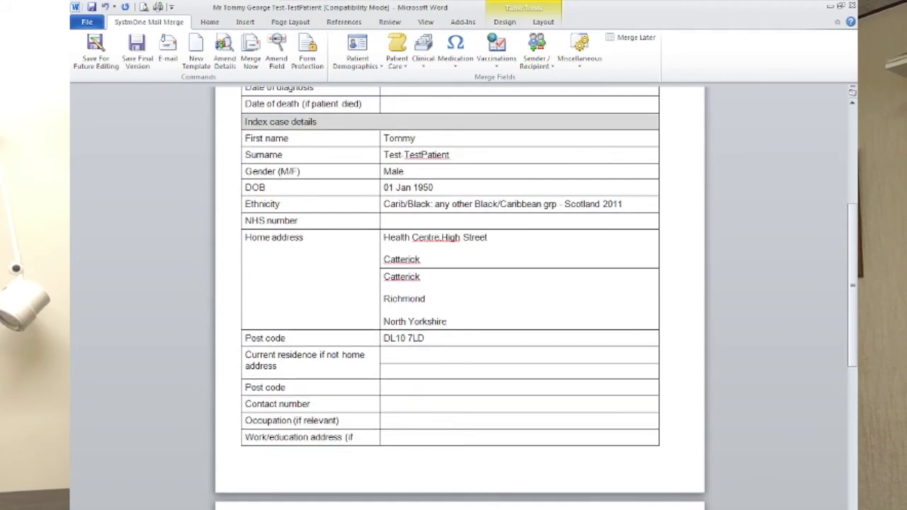
type(",")
left_click(386, 260)
key("BackSpace")
type(",")
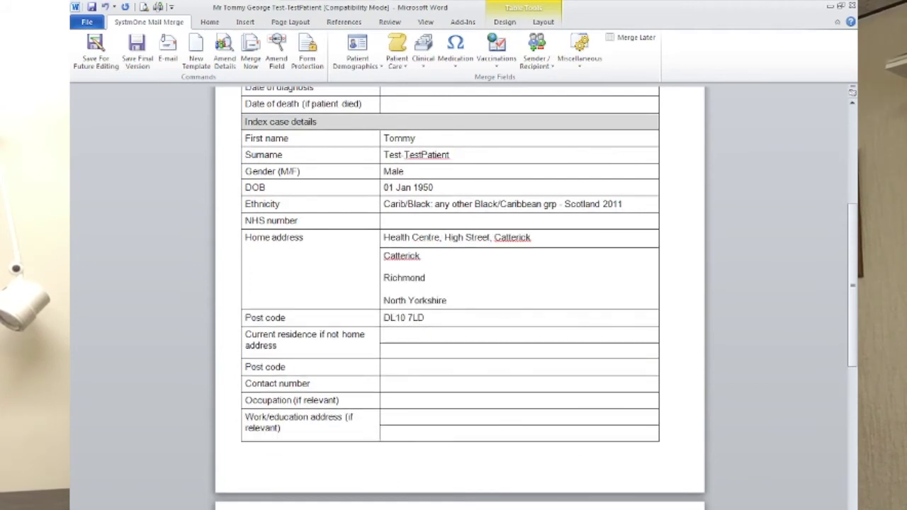
Delete the locality, town and county lines from the second Home address cell
left_click_drag(447, 301, 383, 256)
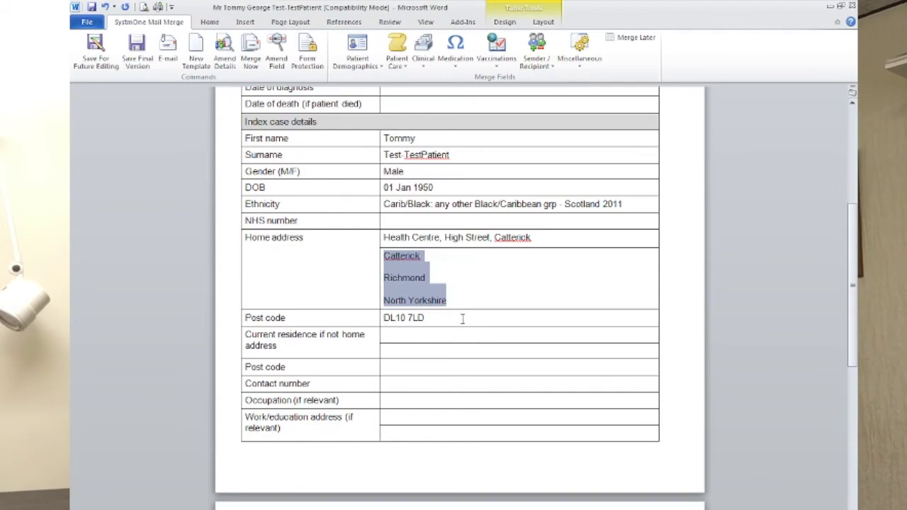
key("Delete")
scroll(442, 371, "down", 4)
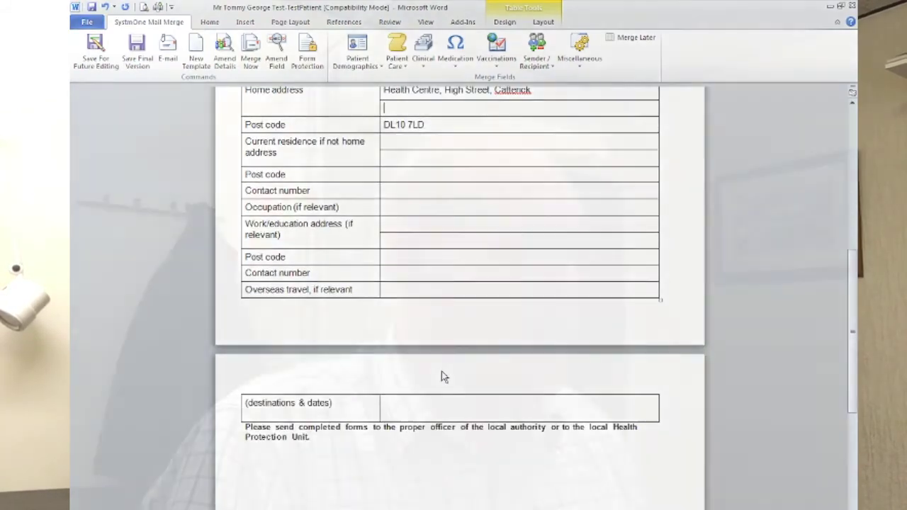